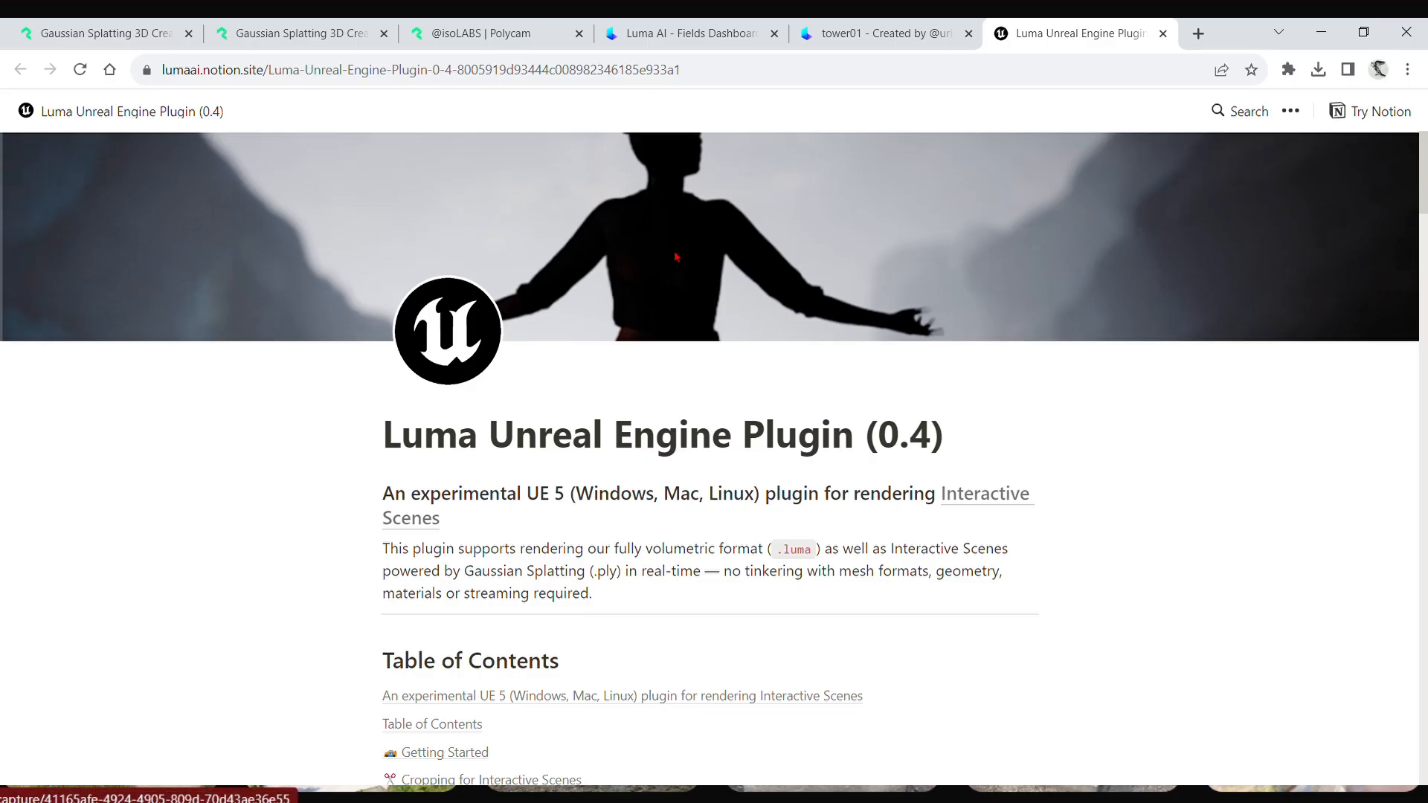
Read the Luma Unreal Engine Plugin page's blueprint types, Interactive Scene cropping section and starter project downloads per engine version
{"action": "scroll", "coordinate": [1071, 503], "scroll_direction": "down", "scroll_amount": 15}
{"action": "scroll", "coordinate": [1081, 502], "scroll_direction": "down", "scroll_amount": 5}
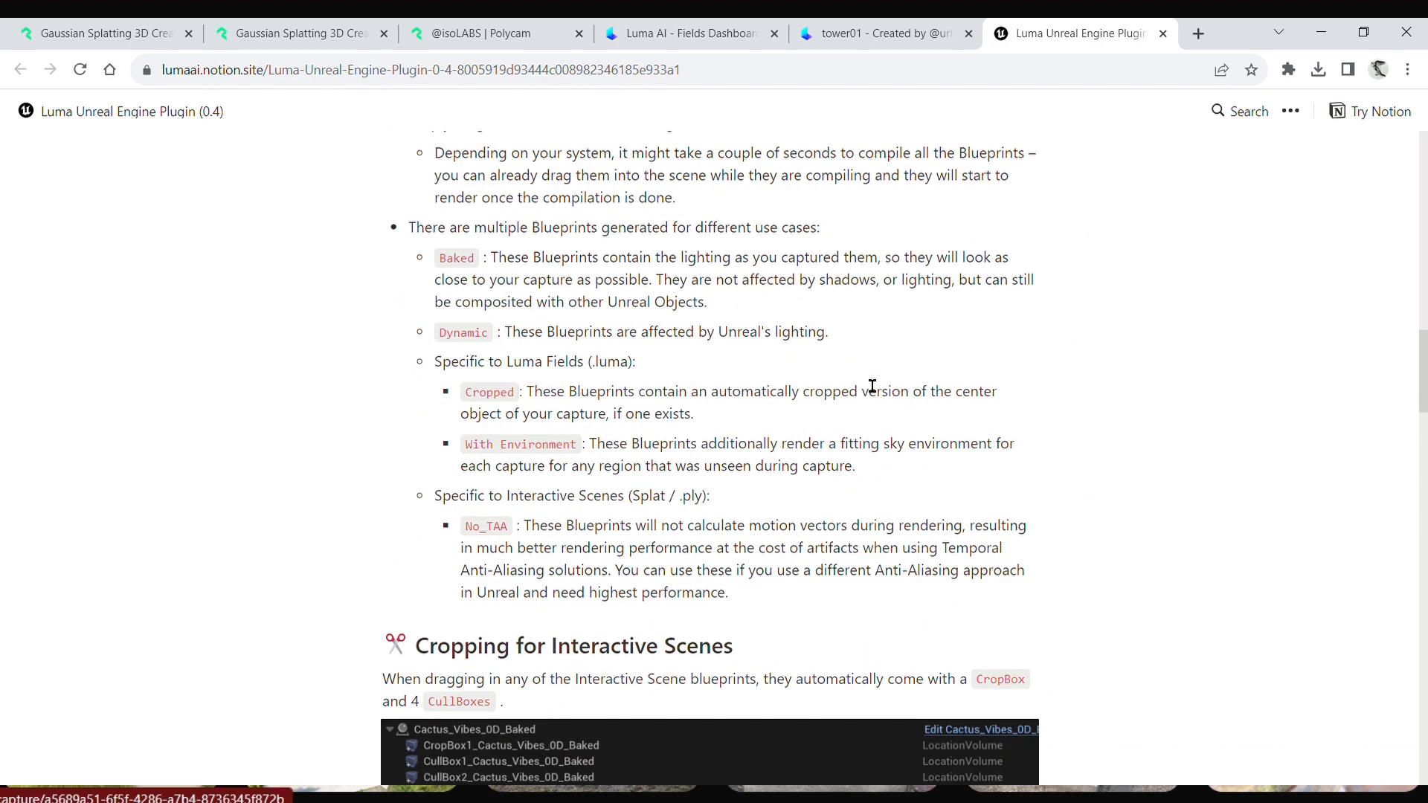
{"action": "scroll", "coordinate": [679, 456], "scroll_direction": "up", "scroll_amount": 1}
{"action": "scroll", "coordinate": [751, 466], "scroll_direction": "down", "scroll_amount": 2}
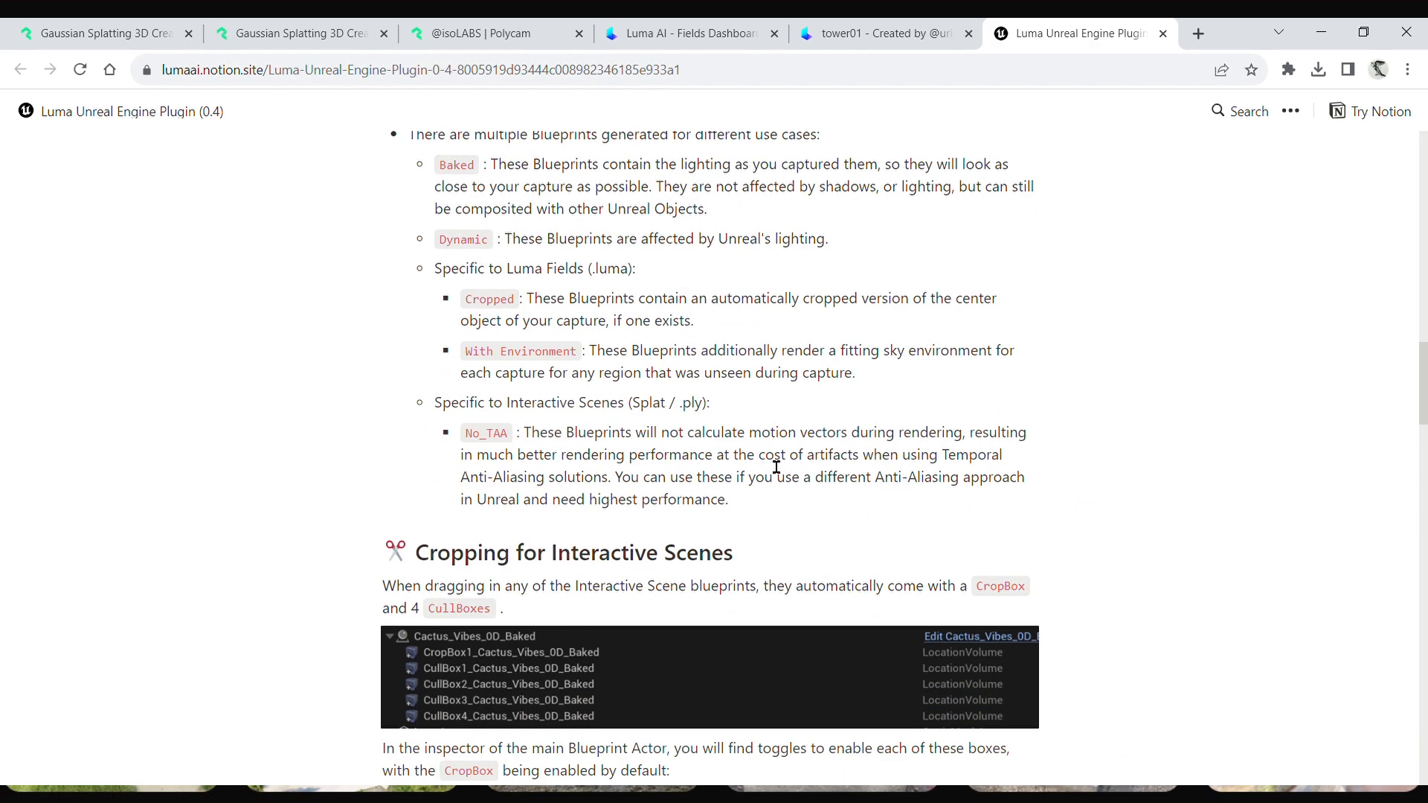
{"action": "scroll", "coordinate": [751, 466], "scroll_direction": "down", "scroll_amount": 14}
{"action": "scroll", "coordinate": [564, 295], "scroll_direction": "down", "scroll_amount": 4}
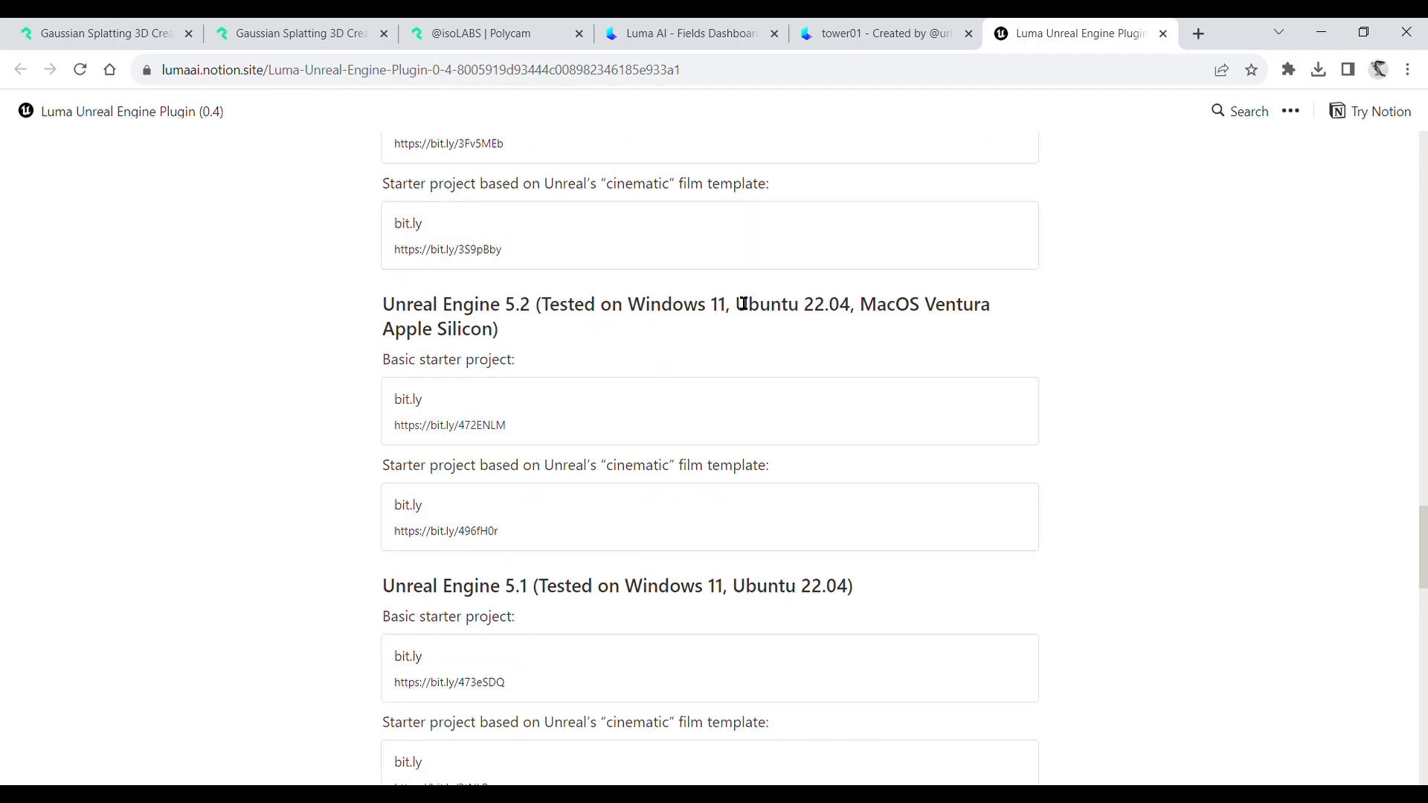
{"action": "scroll", "coordinate": [759, 328], "scroll_direction": "down", "scroll_amount": 4}
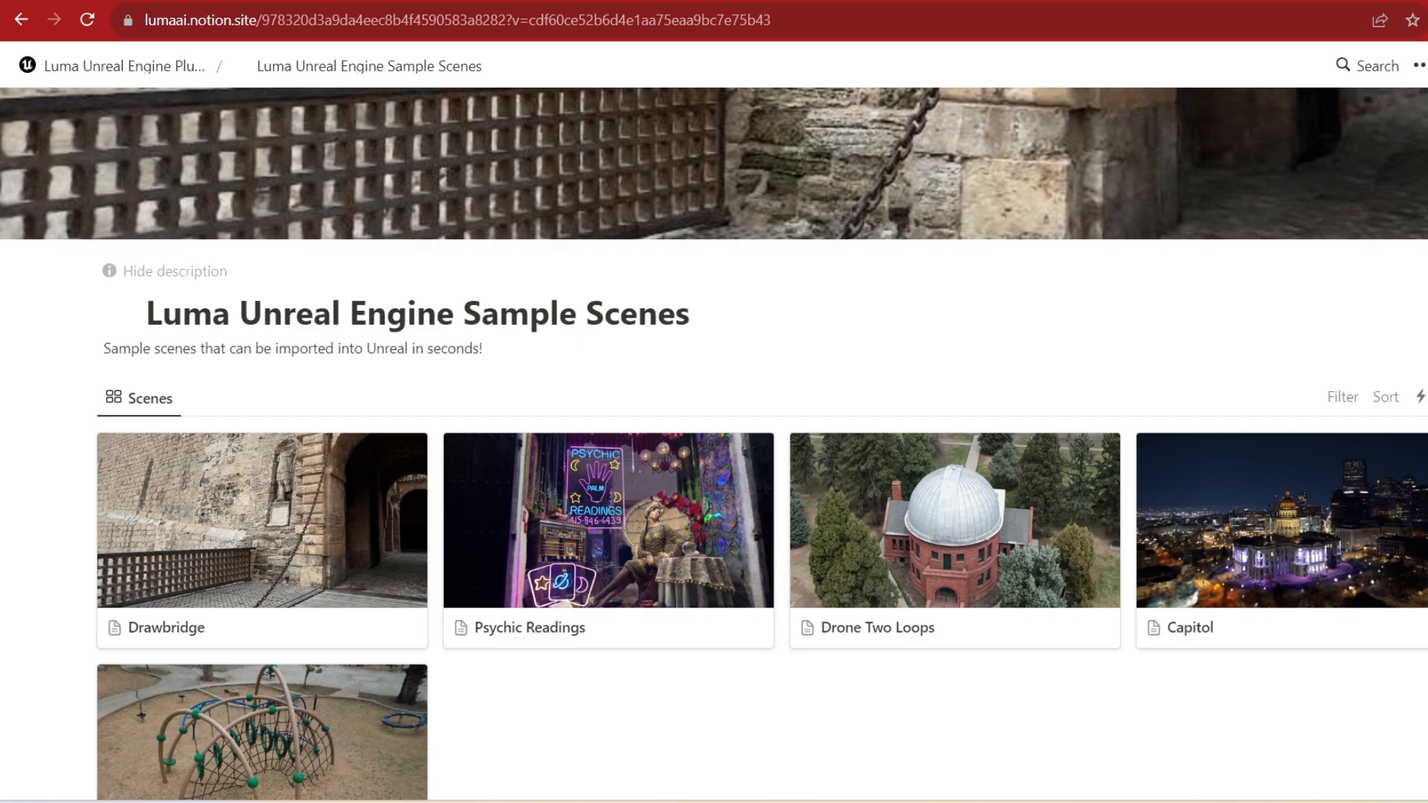
Open the Capitol scene from the Luma Unreal Engine Sample Scenes and look through its page
{"action": "scroll", "coordinate": [714, 446], "scroll_direction": "down", "scroll_amount": 1}
{"action": "left_click", "coordinate": [1272, 431]}
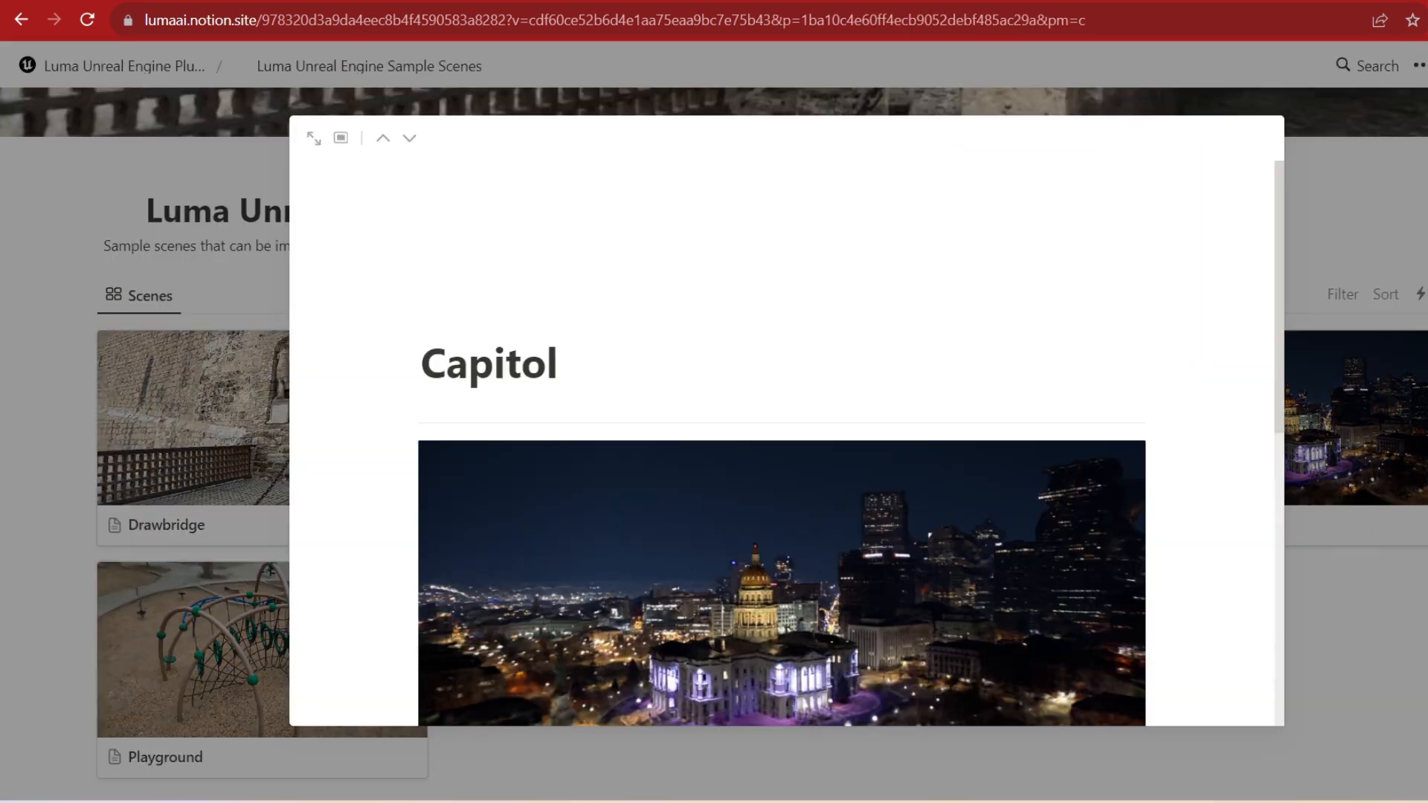
{"action": "scroll", "coordinate": [781, 595], "scroll_direction": "down", "scroll_amount": 9}
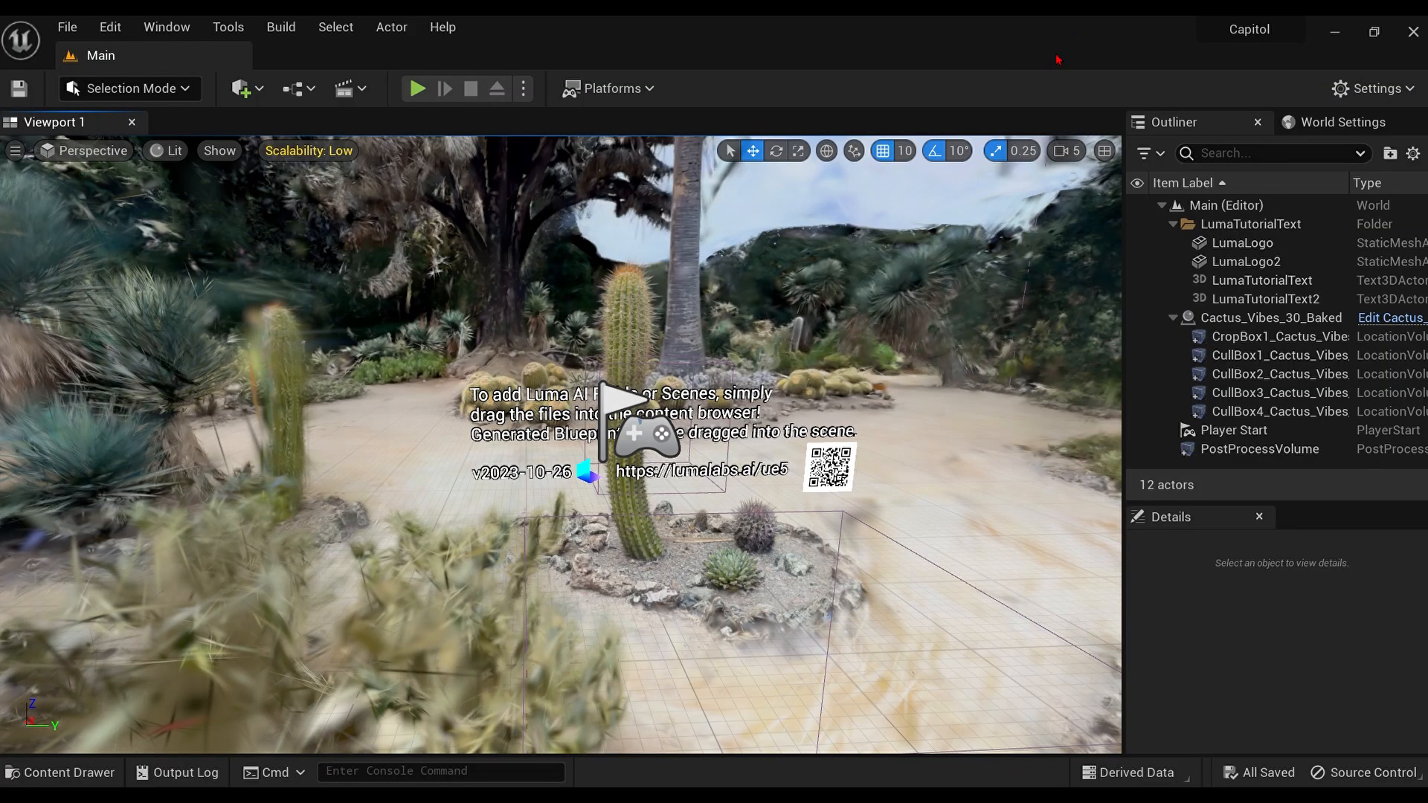
Delete the Luma tutorial text and logos, the cactus capture with its boxes, and the Player Start from the Capitol project's level
{"action": "left_click", "coordinate": [1268, 223]}
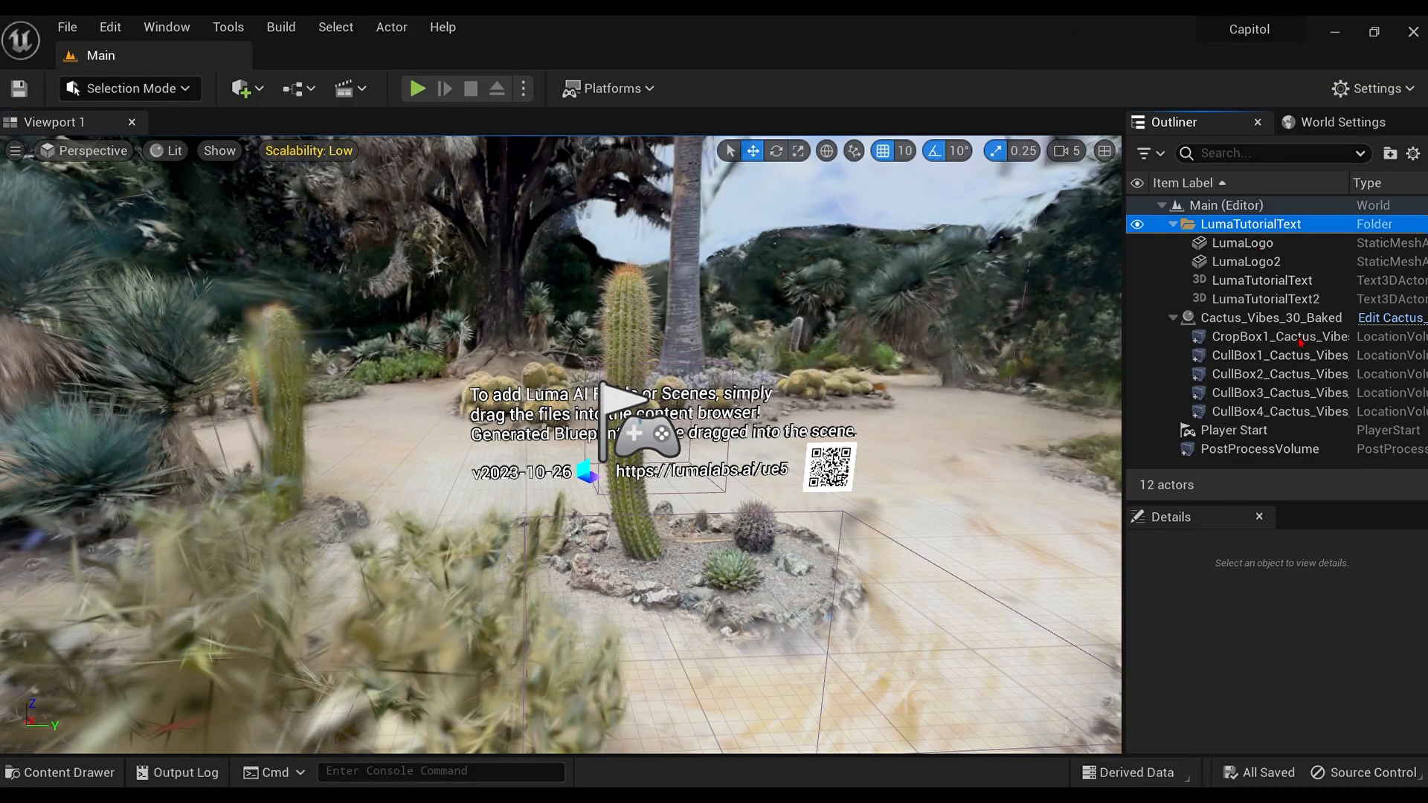
{"action": "left_click", "coordinate": [1296, 432], "text": "shift"}
{"action": "key", "text": "Delete"}
Place the capitol_A6_Baked blueprint from the Luma_capitol_A6 content folder into the empty level
{"action": "scroll", "coordinate": [533, 376], "scroll_direction": "down", "scroll_amount": 5}
{"action": "left_click", "coordinate": [99, 773]}
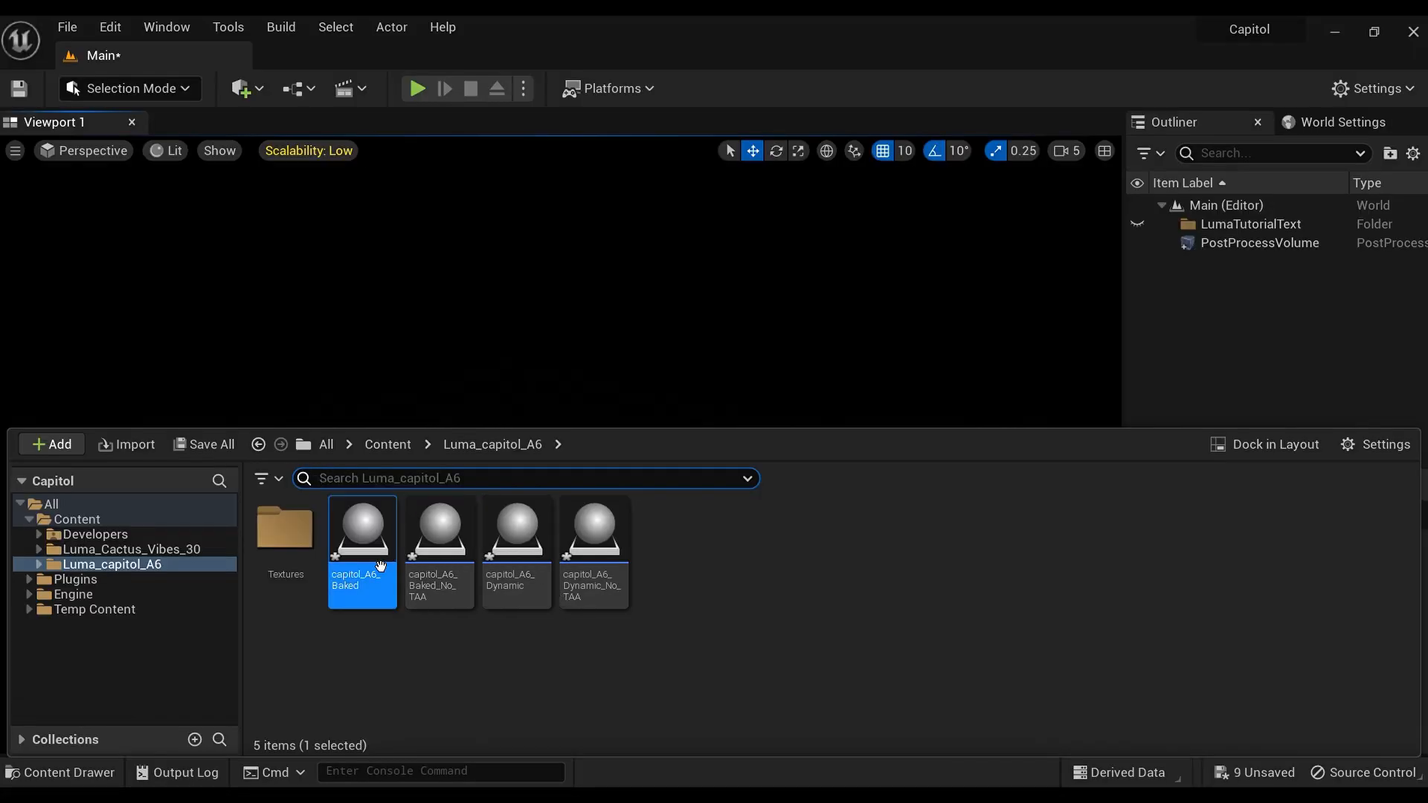
{"action": "left_click_drag", "start_coordinate": [375, 414], "coordinate": [380, 421]}
{"action": "left_click_drag", "start_coordinate": [372, 565], "coordinate": [548, 416]}
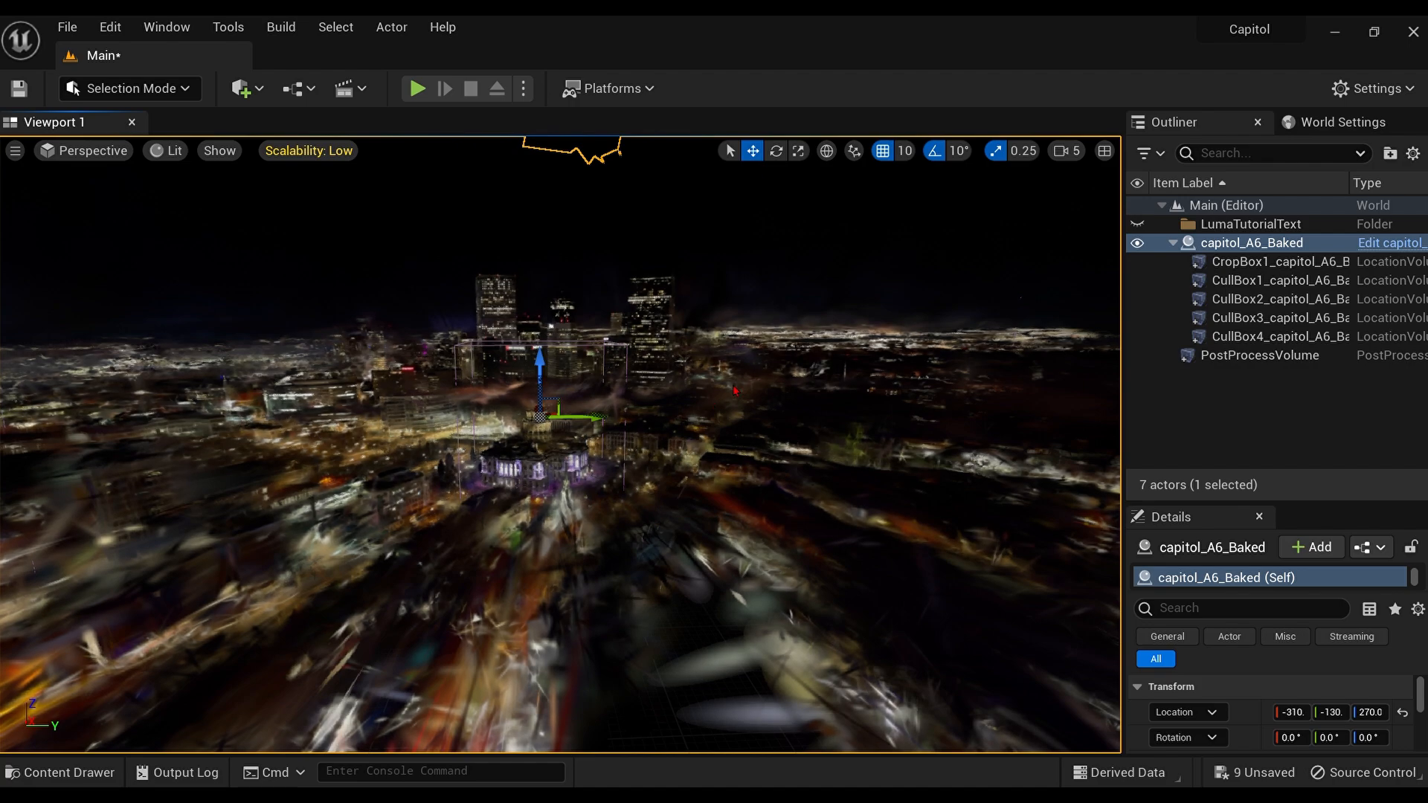
Inspect the Capitol building and surrounding city from near and far, with Game View turned on
{"action": "key", "text": "w"}
{"action": "right_click_drag", "start_coordinate": [747, 385], "coordinate": [844, 419]}
{"action": "key", "text": "s"}
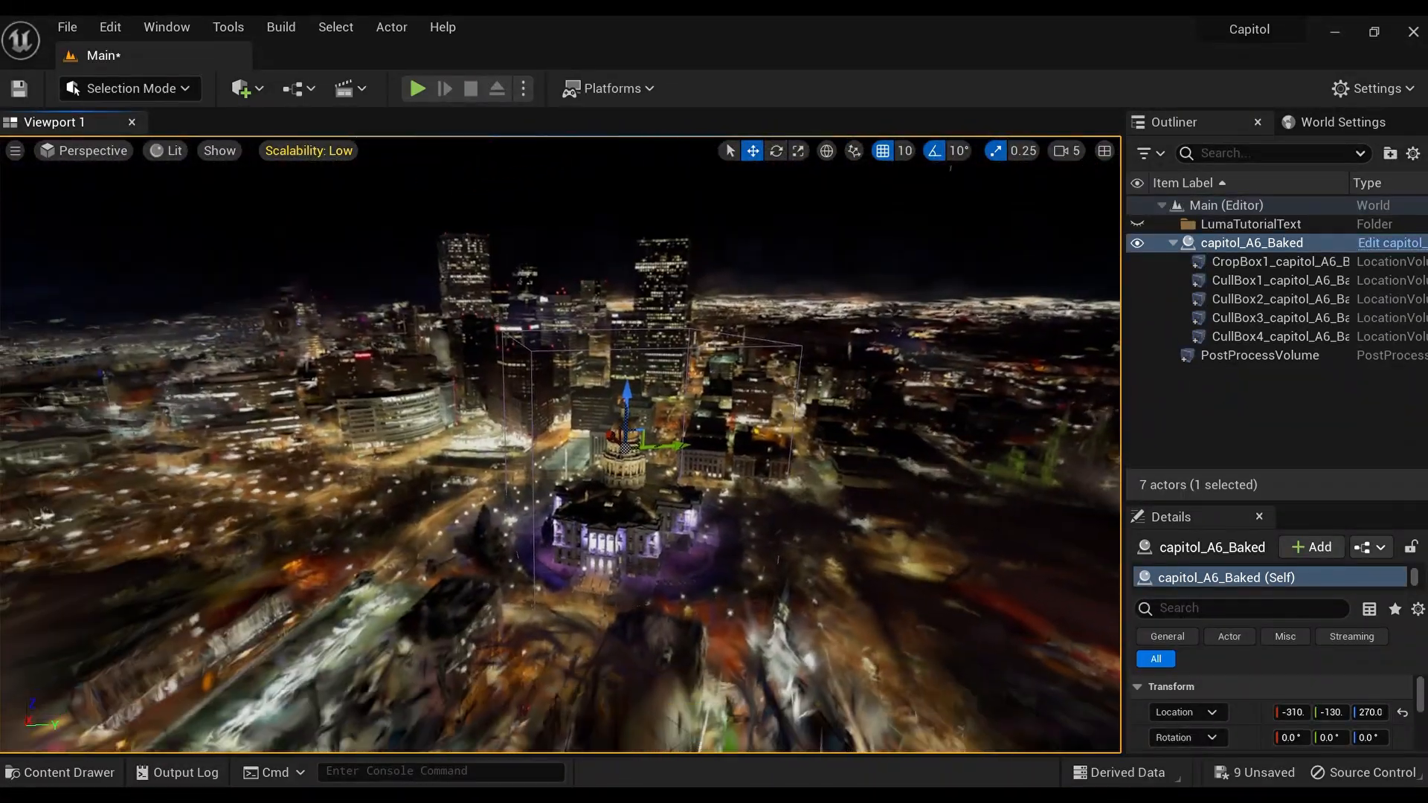
{"action": "key", "text": "w"}
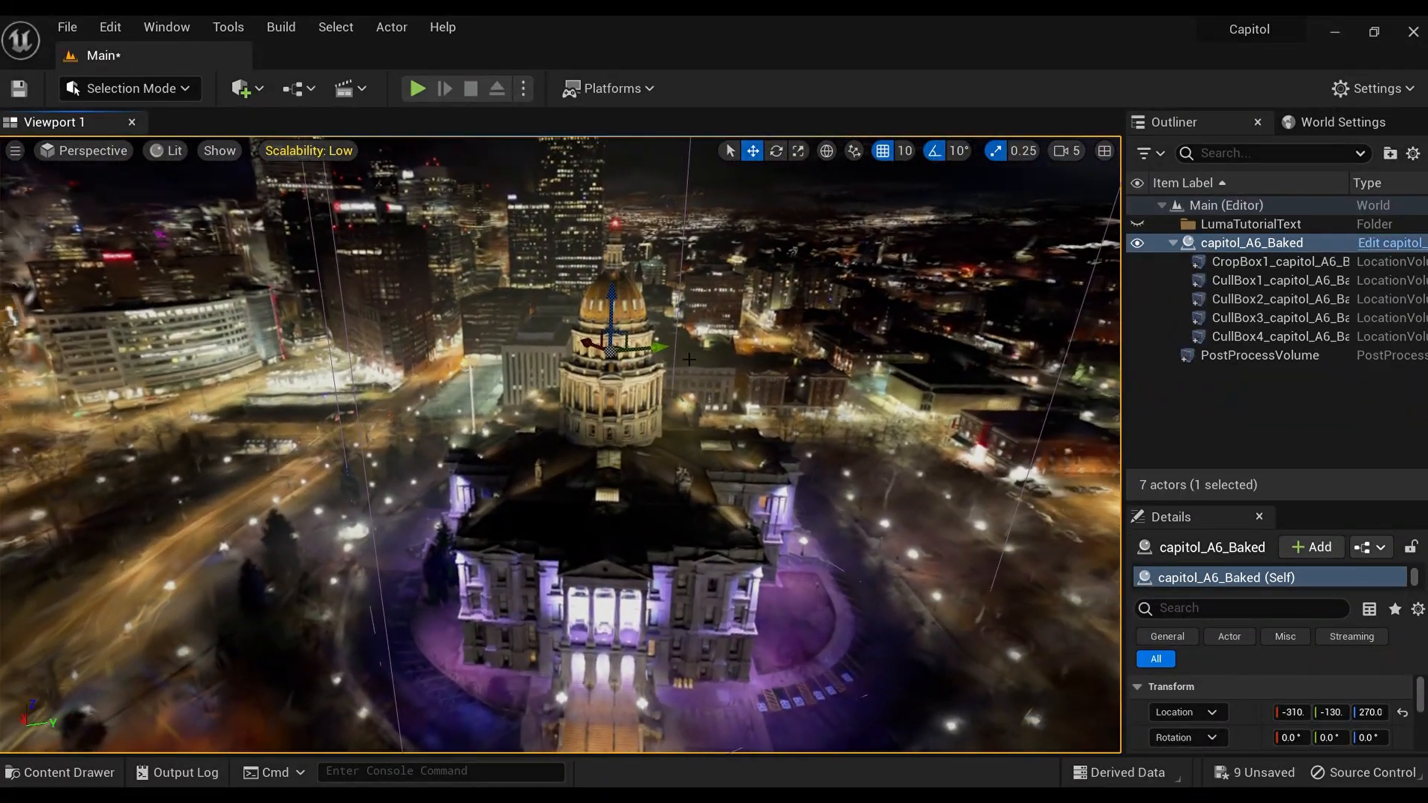
{"action": "key", "text": "g"}
{"action": "right_click_drag", "start_coordinate": [575, 419], "coordinate": [598, 411]}
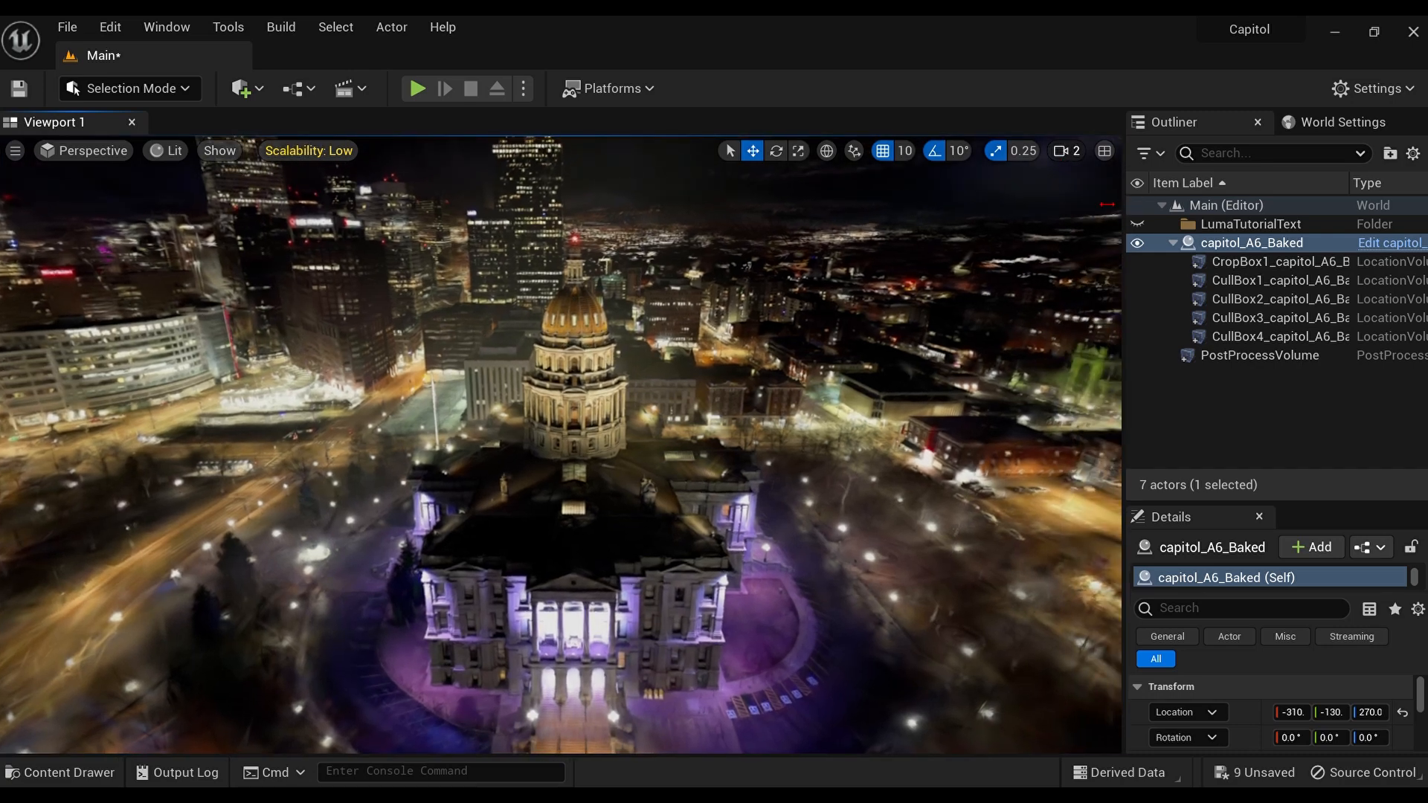
{"action": "key", "text": "s"}
{"action": "right_click_drag", "start_coordinate": [825, 435], "coordinate": [911, 431]}
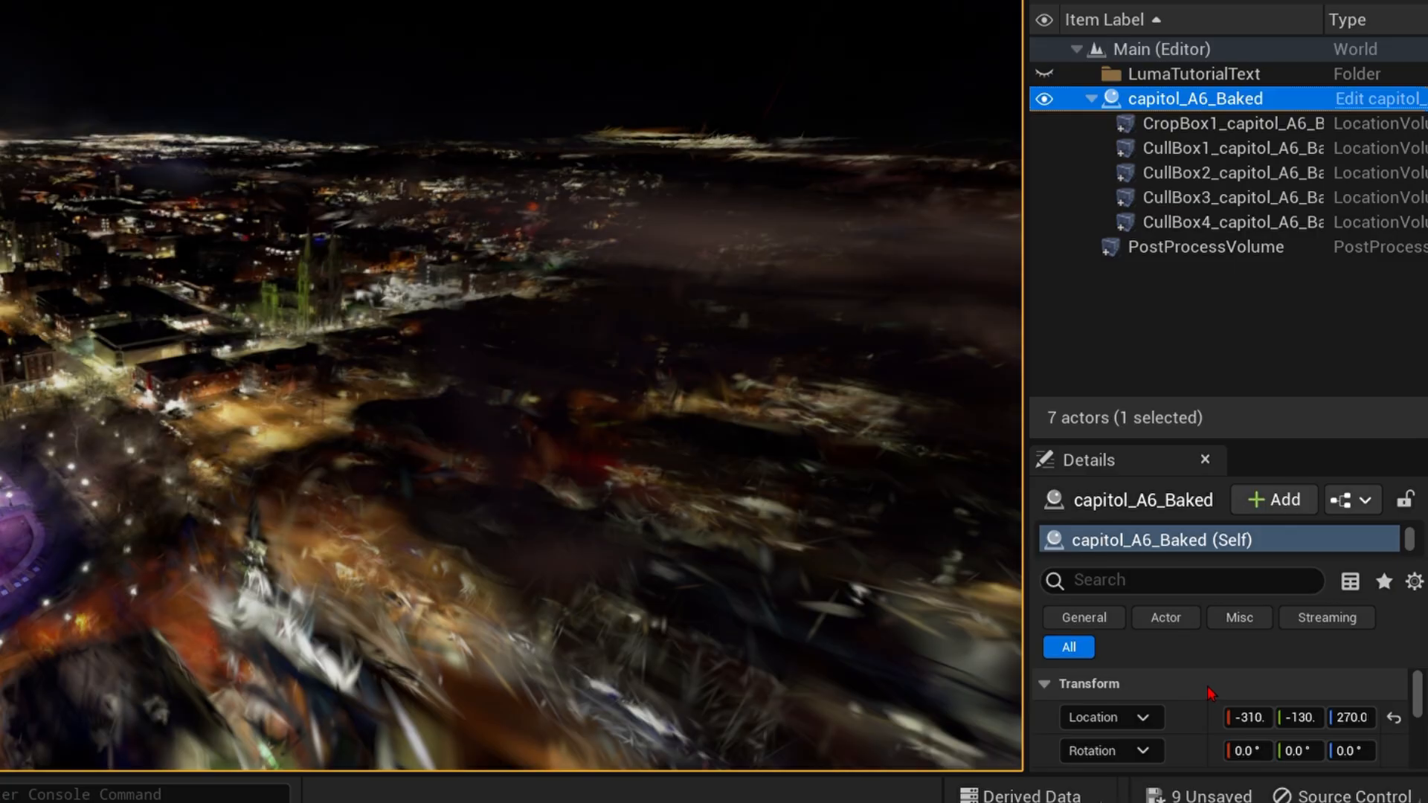
Check the Enable Crop Box option of capitol_A6_Baked and set the scale of its CropBox1 to 5 on all three axes
{"action": "scroll", "coordinate": [1189, 699], "scroll_direction": "down", "scroll_amount": 5}
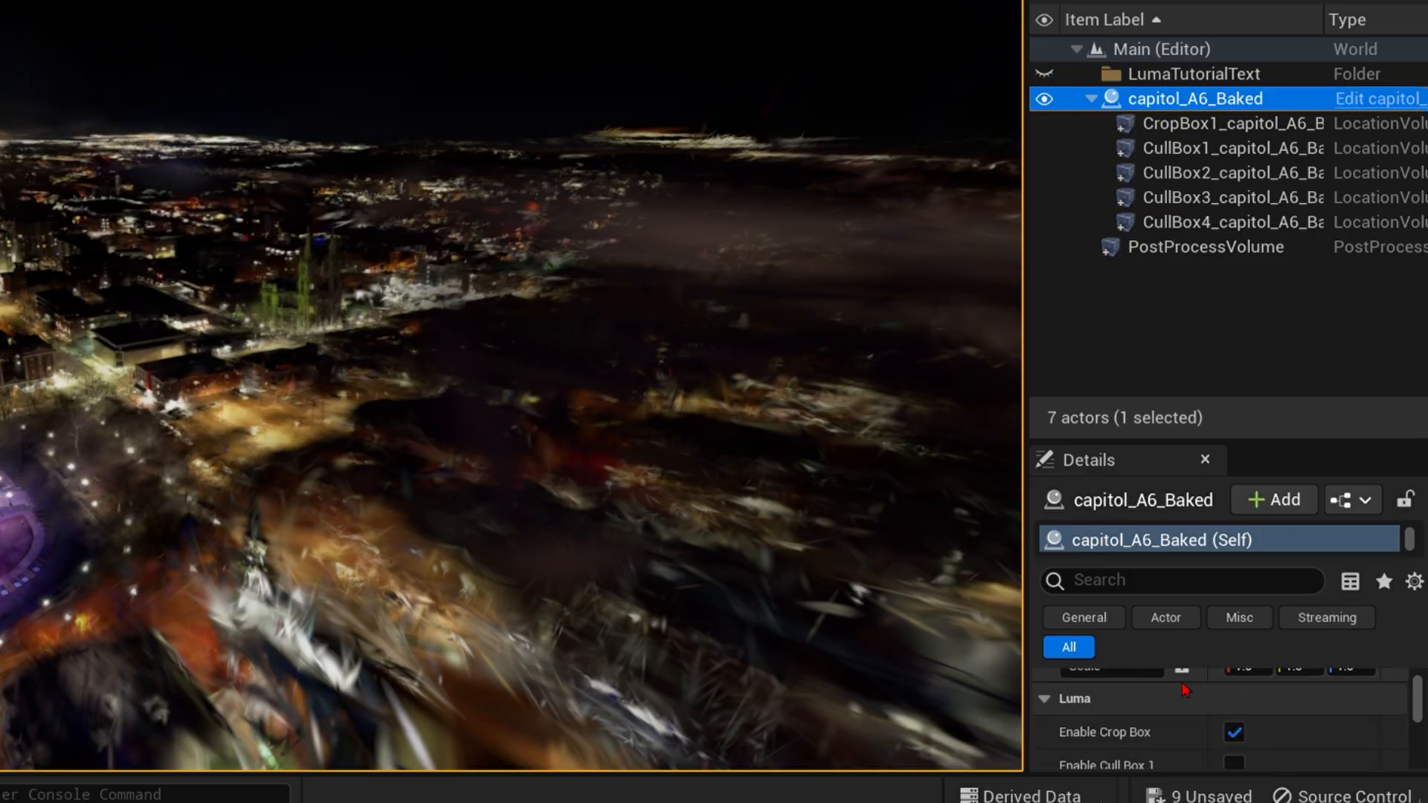
{"action": "scroll", "coordinate": [1171, 707], "scroll_direction": "up", "scroll_amount": 1}
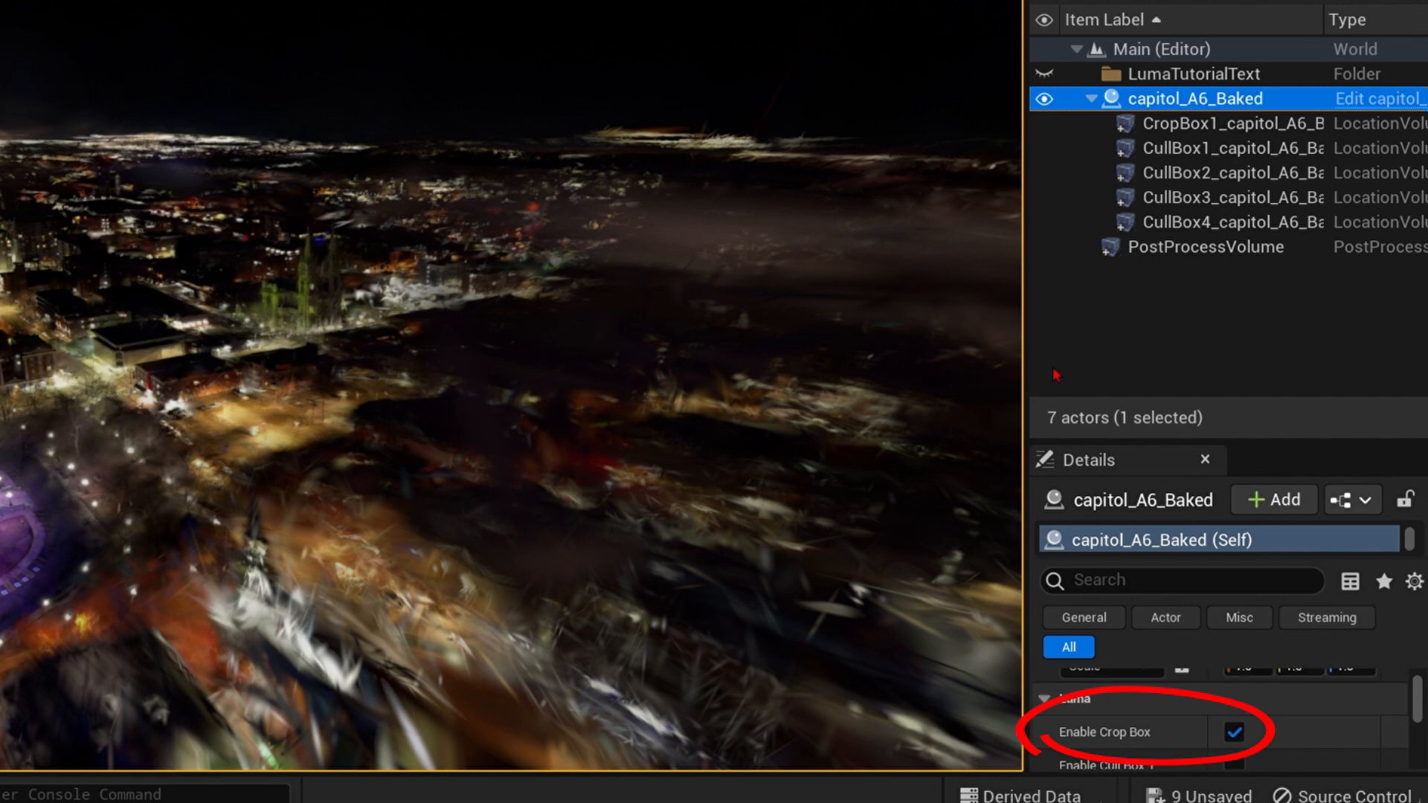
{"action": "left_click", "coordinate": [1166, 127]}
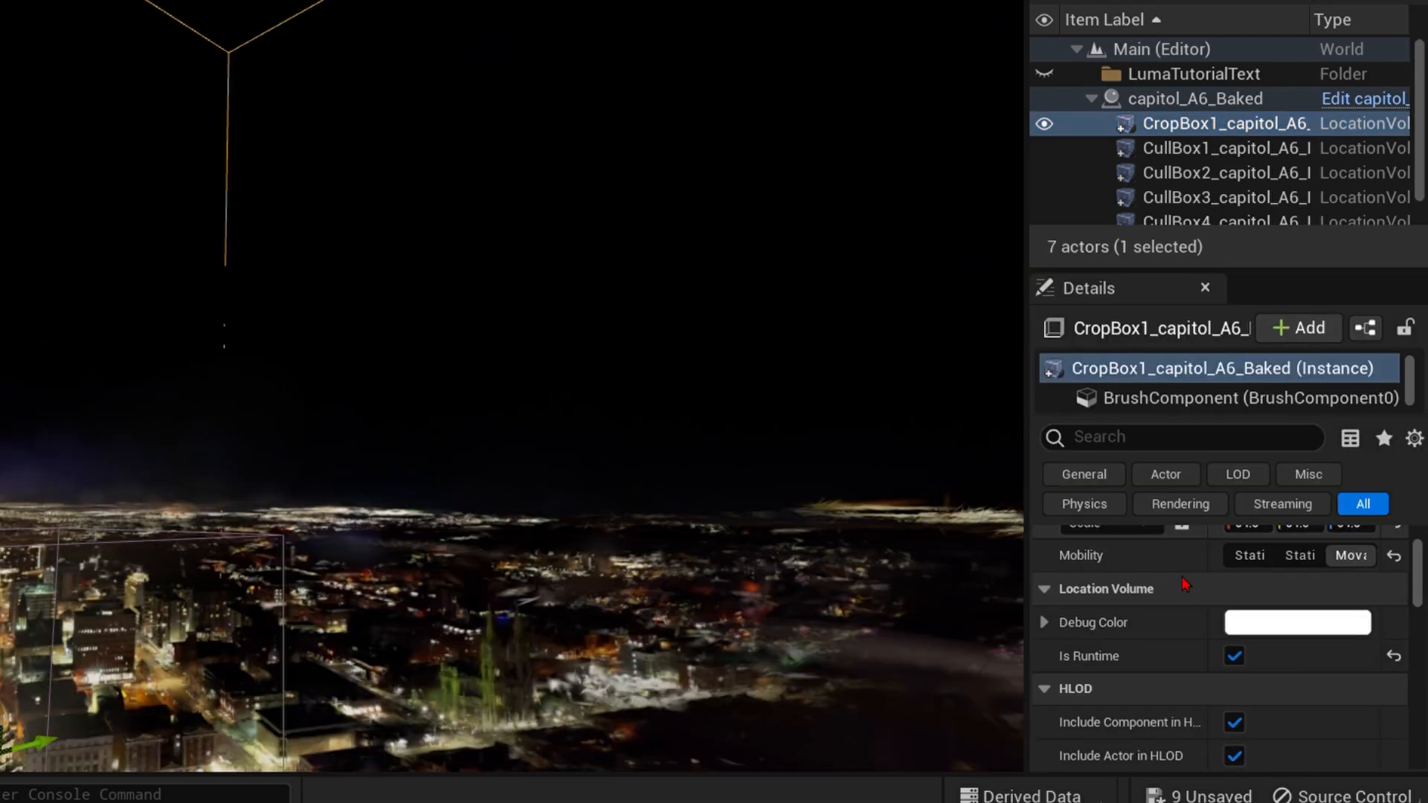
{"action": "scroll", "coordinate": [1182, 568], "scroll_direction": "up", "scroll_amount": 2}
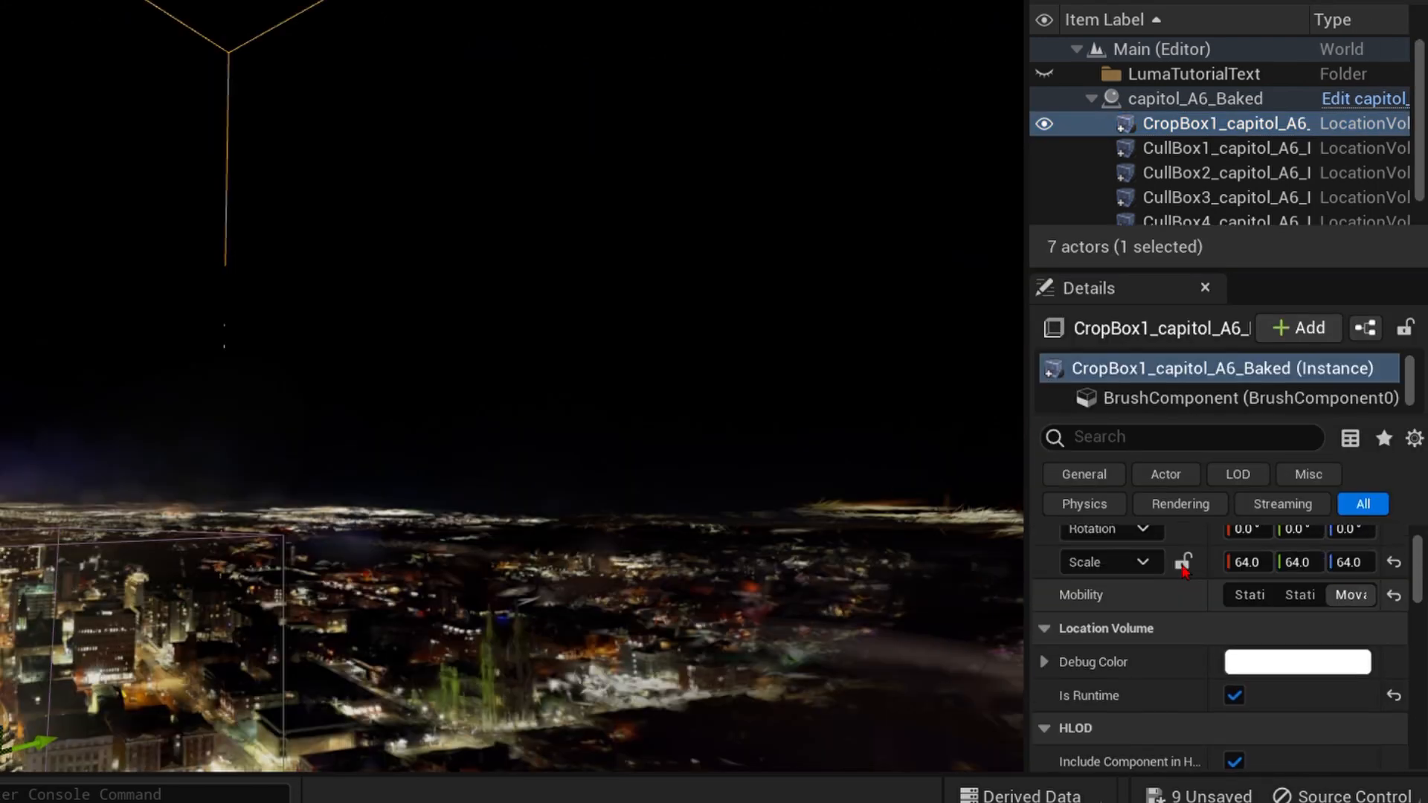
{"action": "scroll", "coordinate": [1185, 570], "scroll_direction": "up", "scroll_amount": 1}
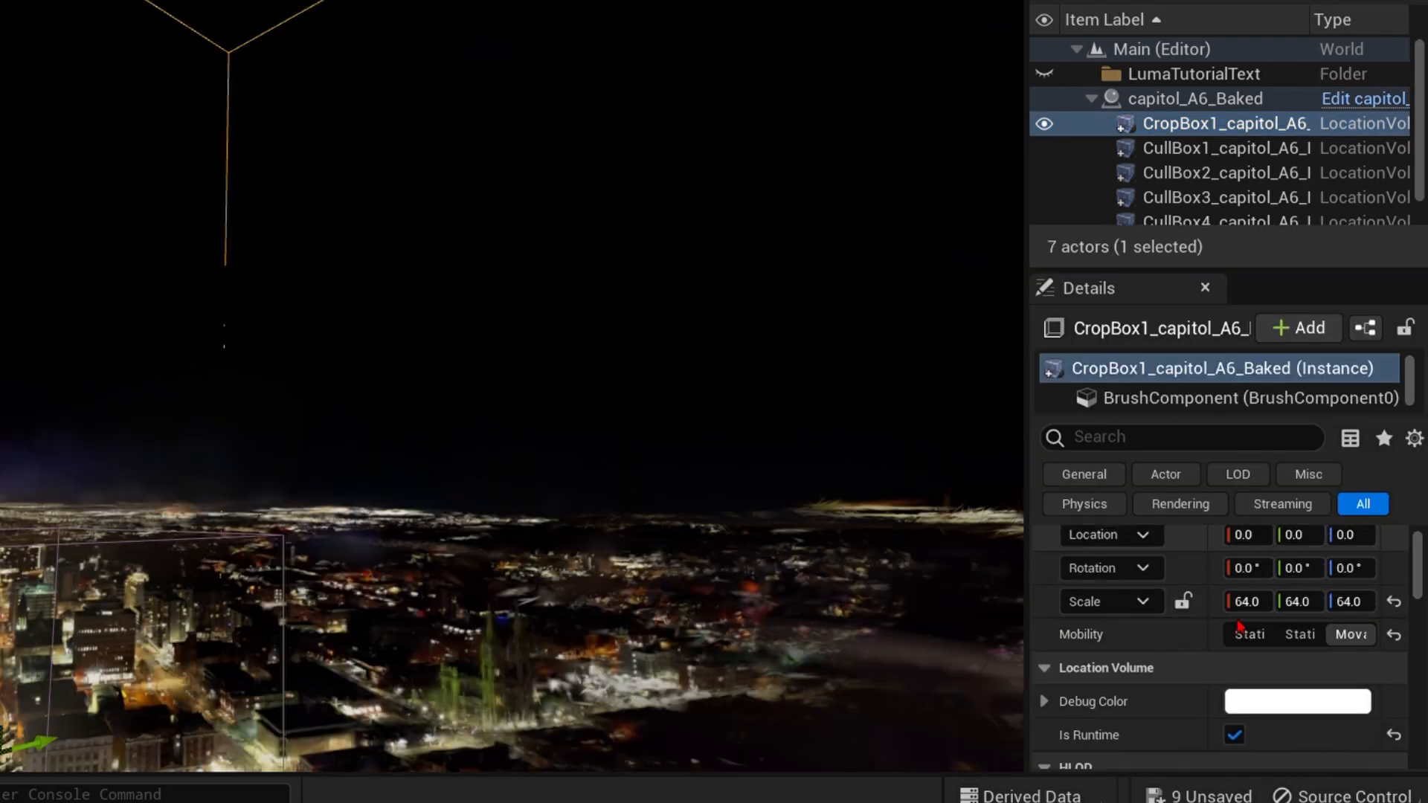
{"action": "left_click", "coordinate": [1257, 607]}
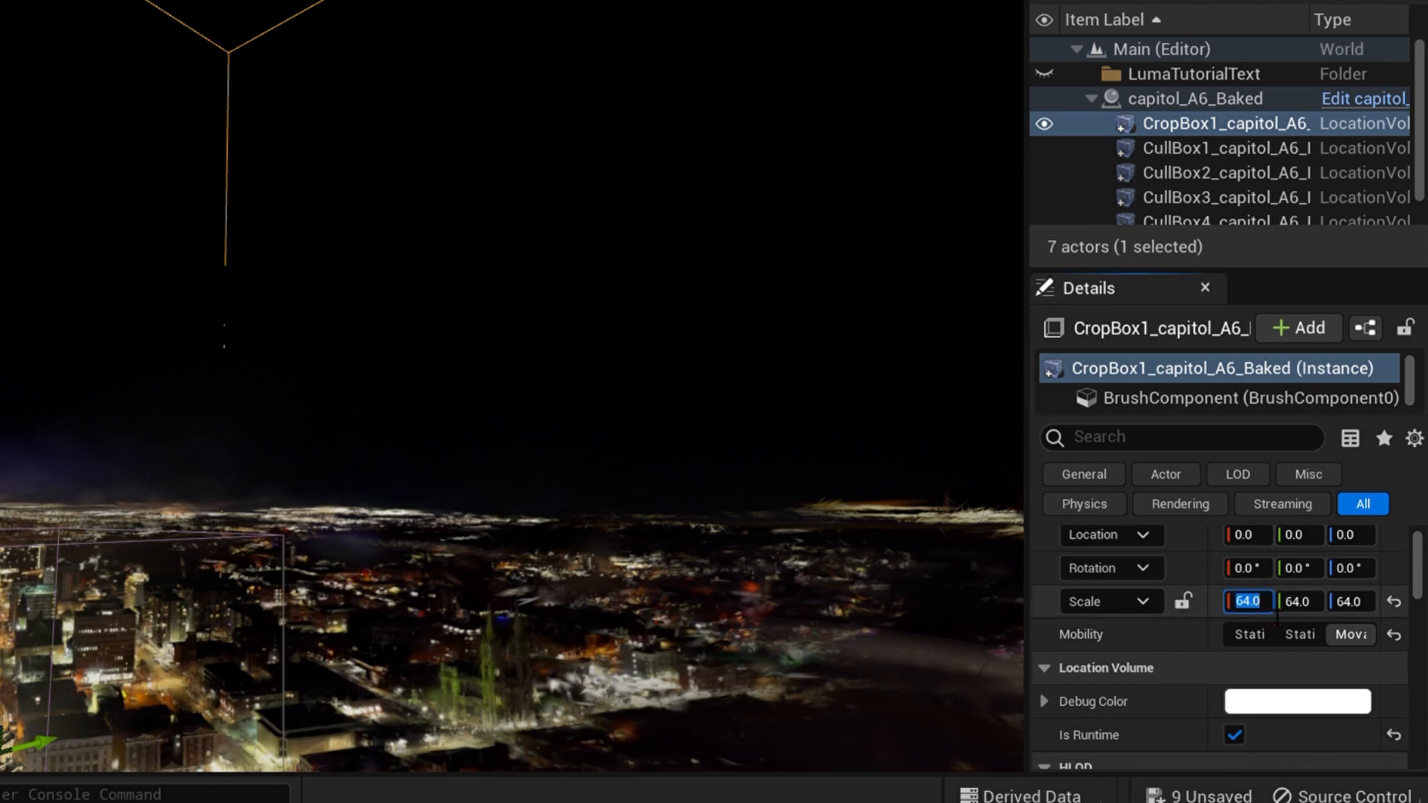
{"action": "type", "text": "5"}
{"action": "key", "text": "Tab"}
{"action": "type", "text": "5"}
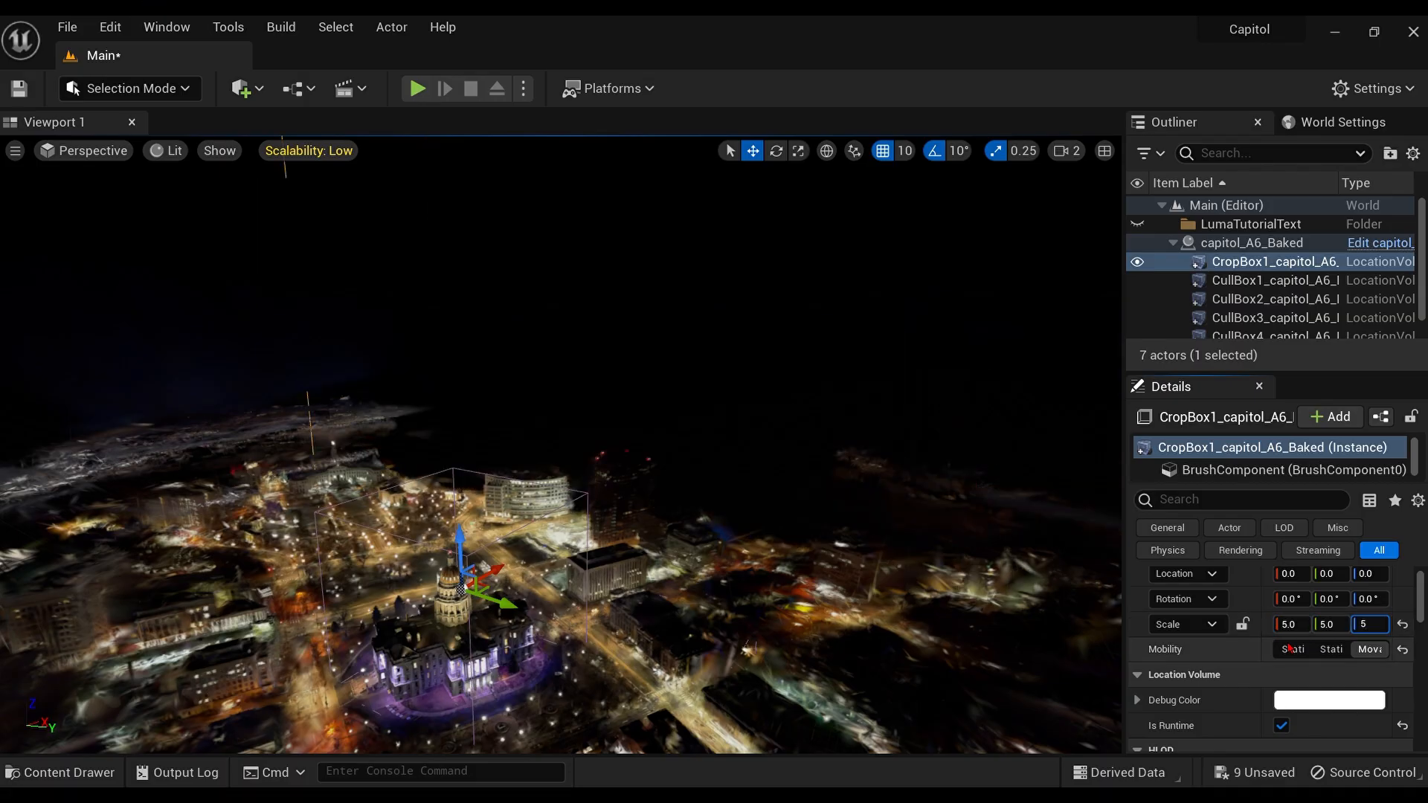
{"action": "key", "text": "Tab"}
{"action": "type", "text": "5"}
Shift the crop box horizontally across the city to about X -260, Y -160, with its scale at 3 on all axes
{"action": "right_click_drag", "start_coordinate": [721, 428], "coordinate": [647, 469]}
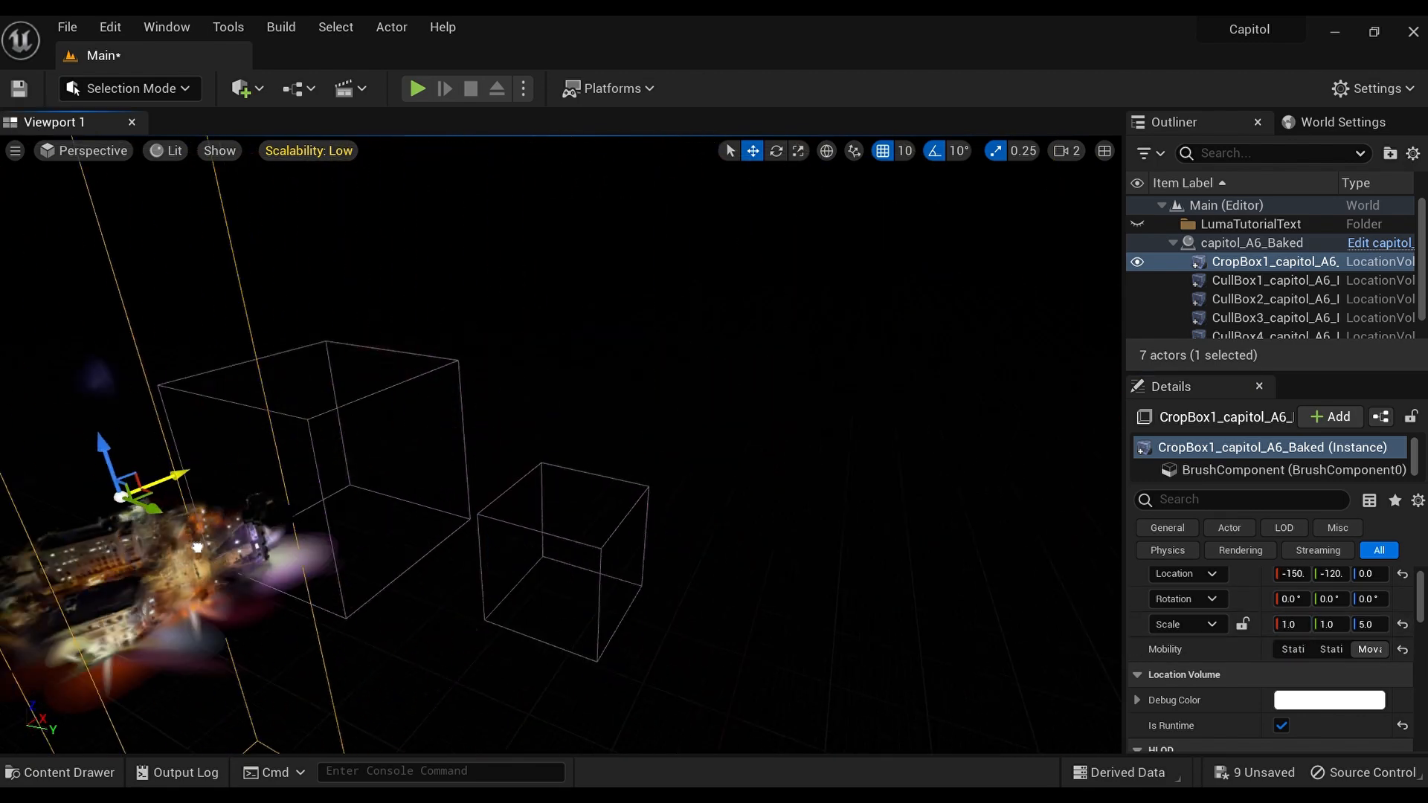
{"action": "right_click_drag", "start_coordinate": [197, 547], "coordinate": [558, 482]}
{"action": "left_click_drag", "start_coordinate": [558, 482], "coordinate": [368, 440]}
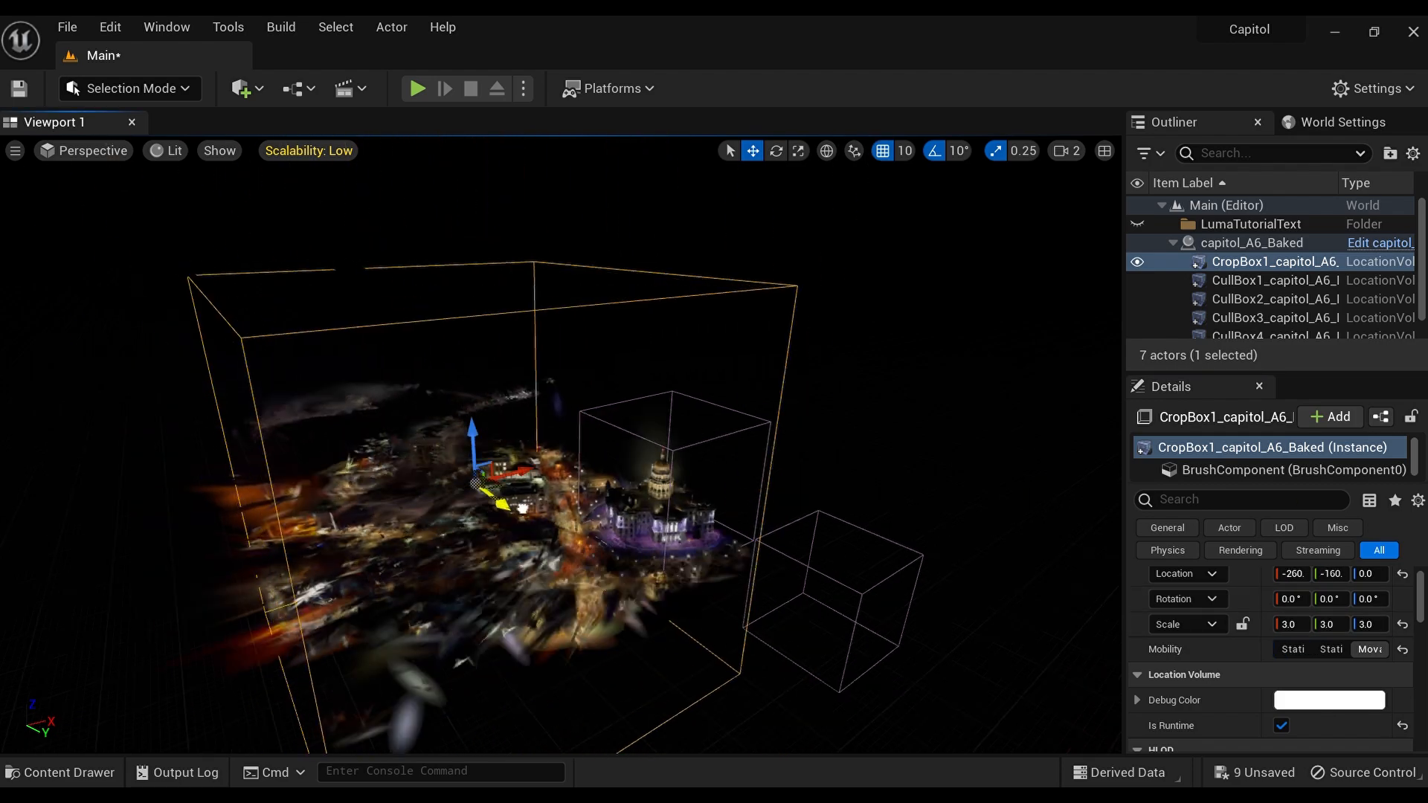
{"action": "left_click", "coordinate": [1331, 624]}
In the aerialv2 project, adjust the SunSky's Solar Time to about 18.8 for a dusk sky
{"action": "type", "text": "18.804639"}
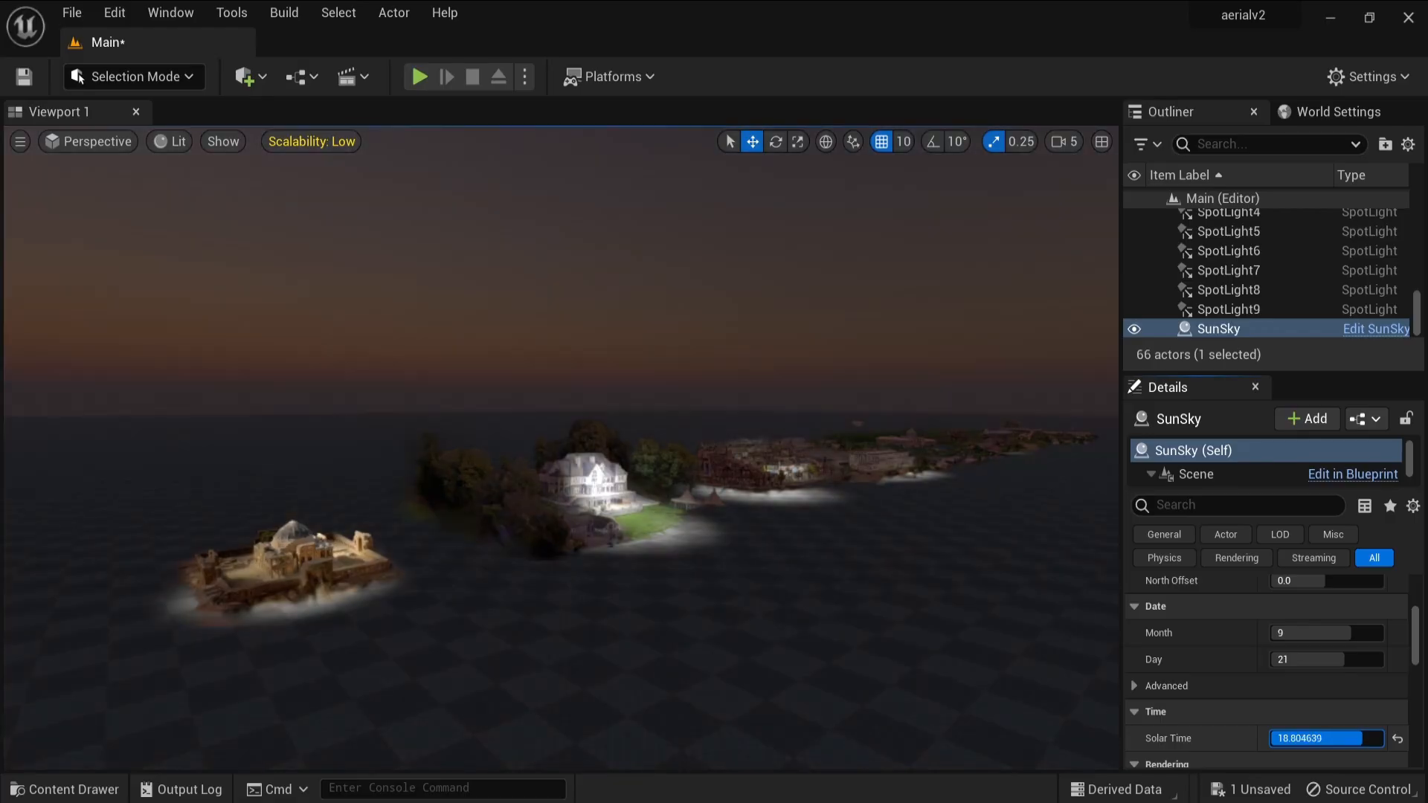
{"action": "mouse_move", "coordinate": [1309, 738]}
{"action": "left_mouse_down"}
{"action": "mouse_move", "coordinate": [1379, 739]}
{"action": "mouse_move", "coordinate": [1300, 738]}
{"action": "left_mouse_up"}
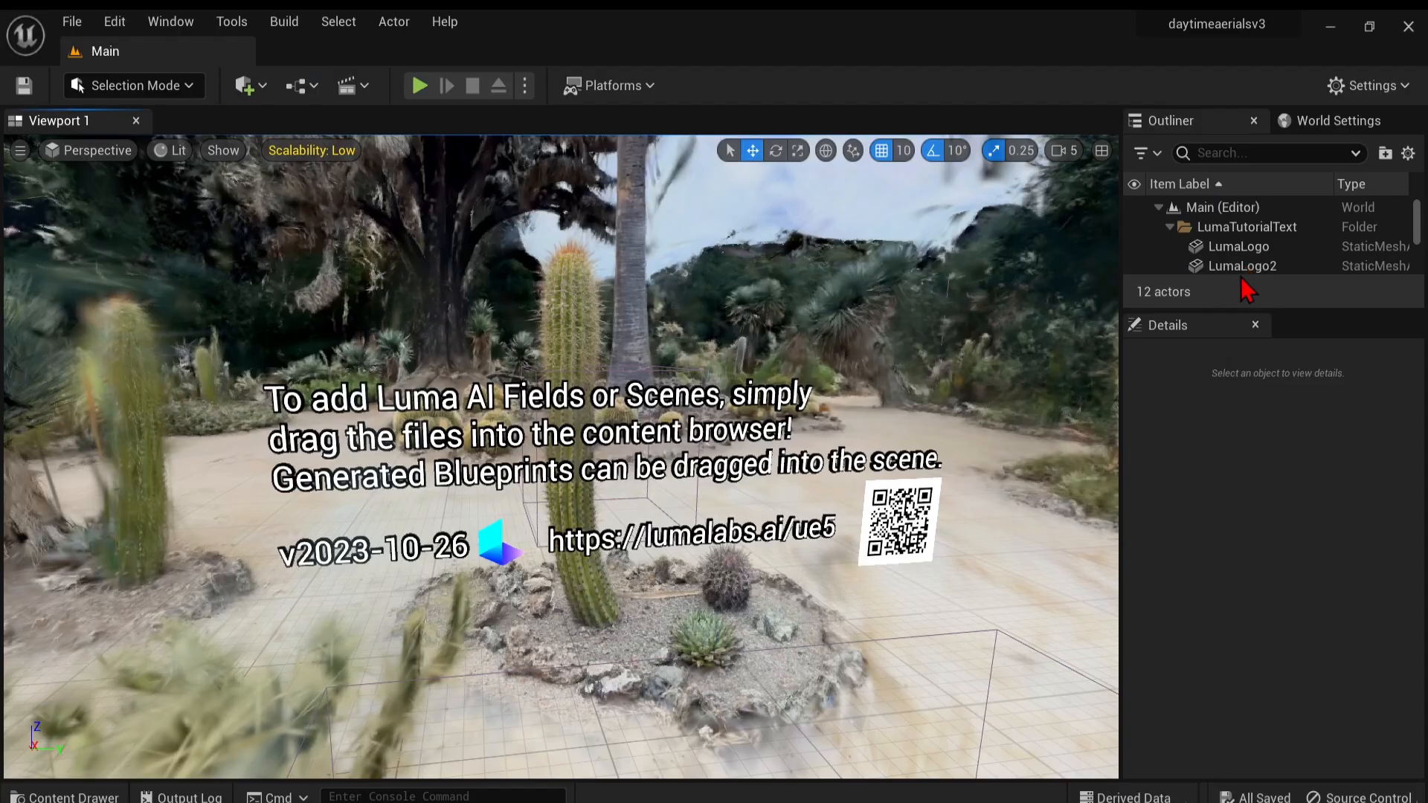
In the daytimeaerialsv3 project, delete all actors except the PostProcessVolume, including those referenced by other actors
{"action": "left_click_drag", "start_coordinate": [1239, 306], "coordinate": [1234, 432]}
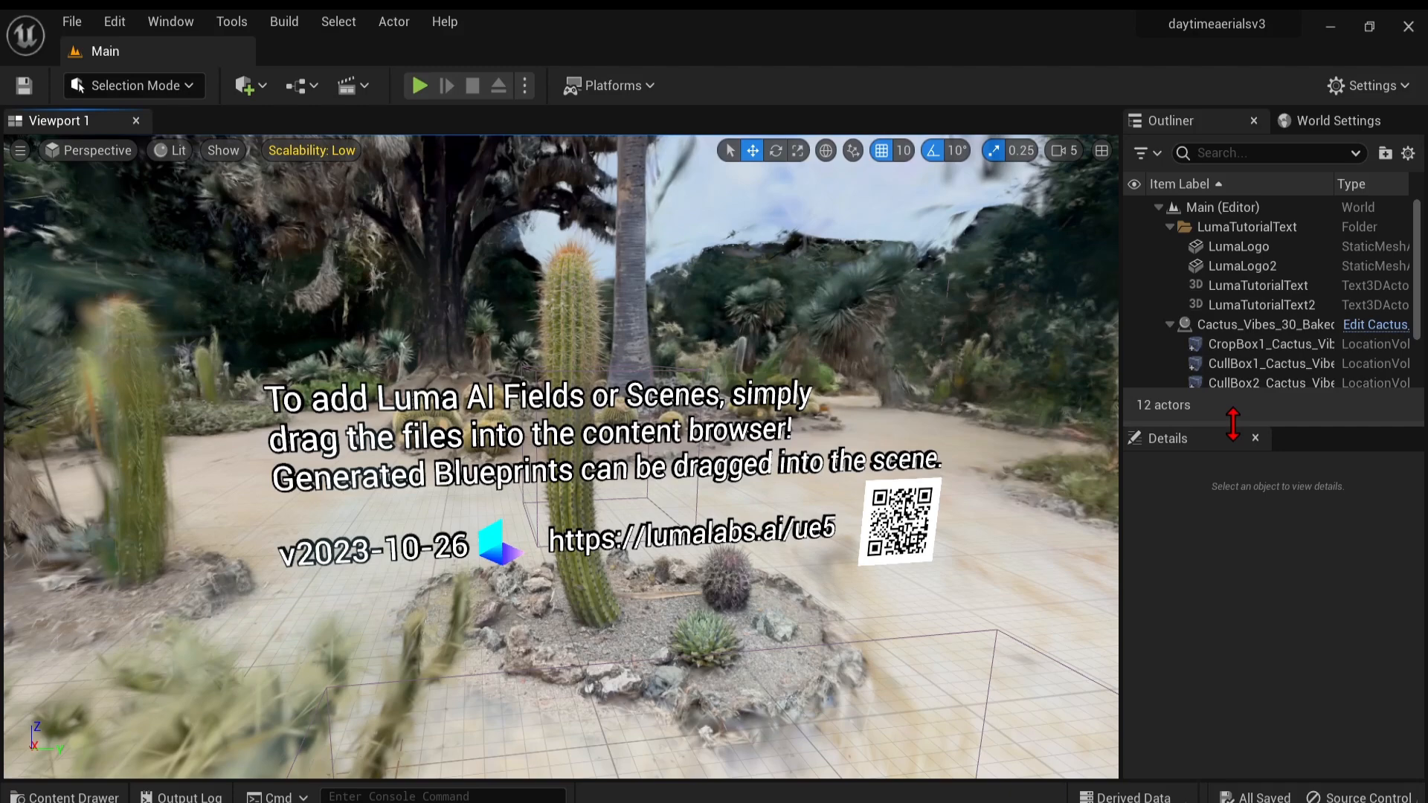
{"action": "left_click", "coordinate": [1220, 252]}
{"action": "scroll", "coordinate": [1220, 251], "scroll_direction": "down", "scroll_amount": 3}
{"action": "left_click", "coordinate": [1257, 359], "text": "shift"}
{"action": "key", "text": "Delete"}
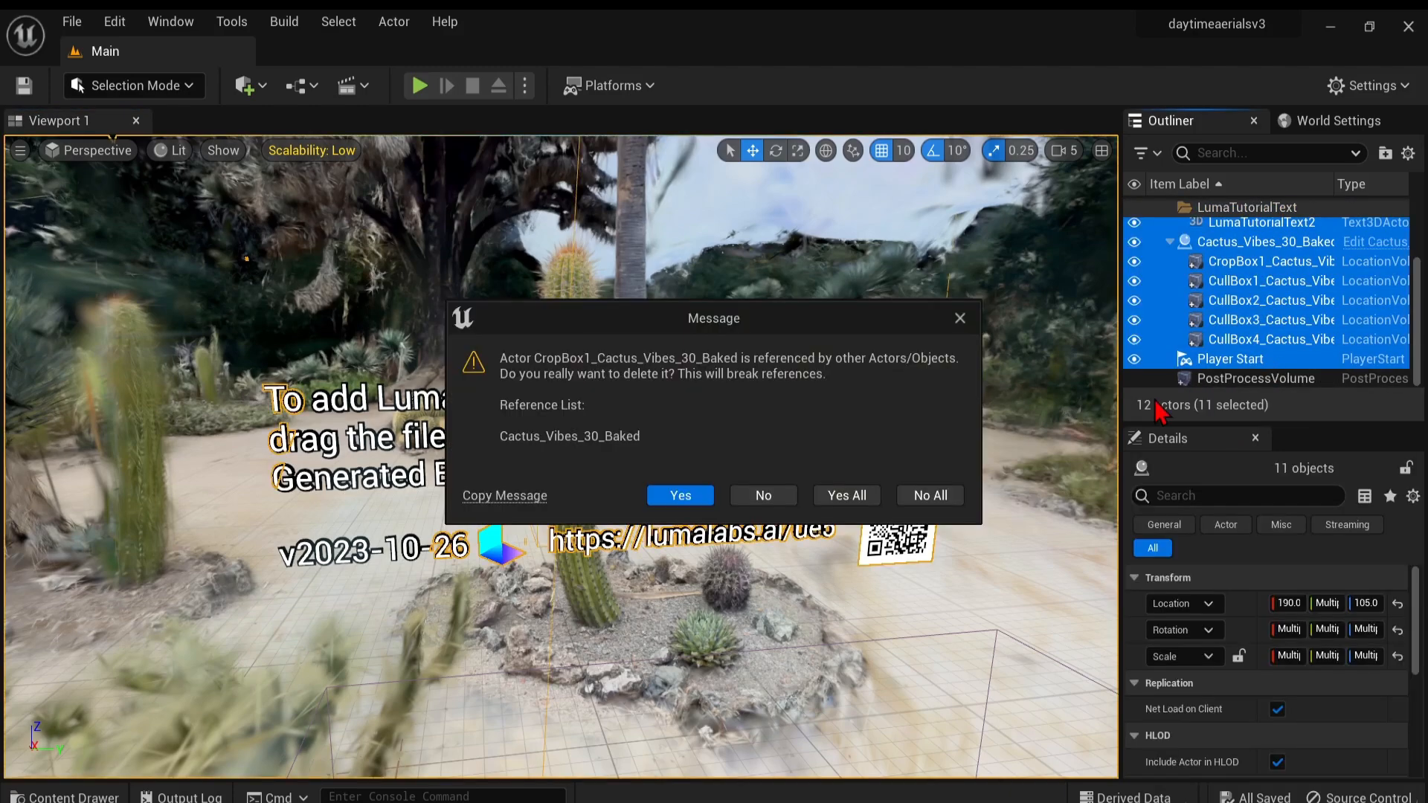
{"action": "left_click", "coordinate": [859, 507]}
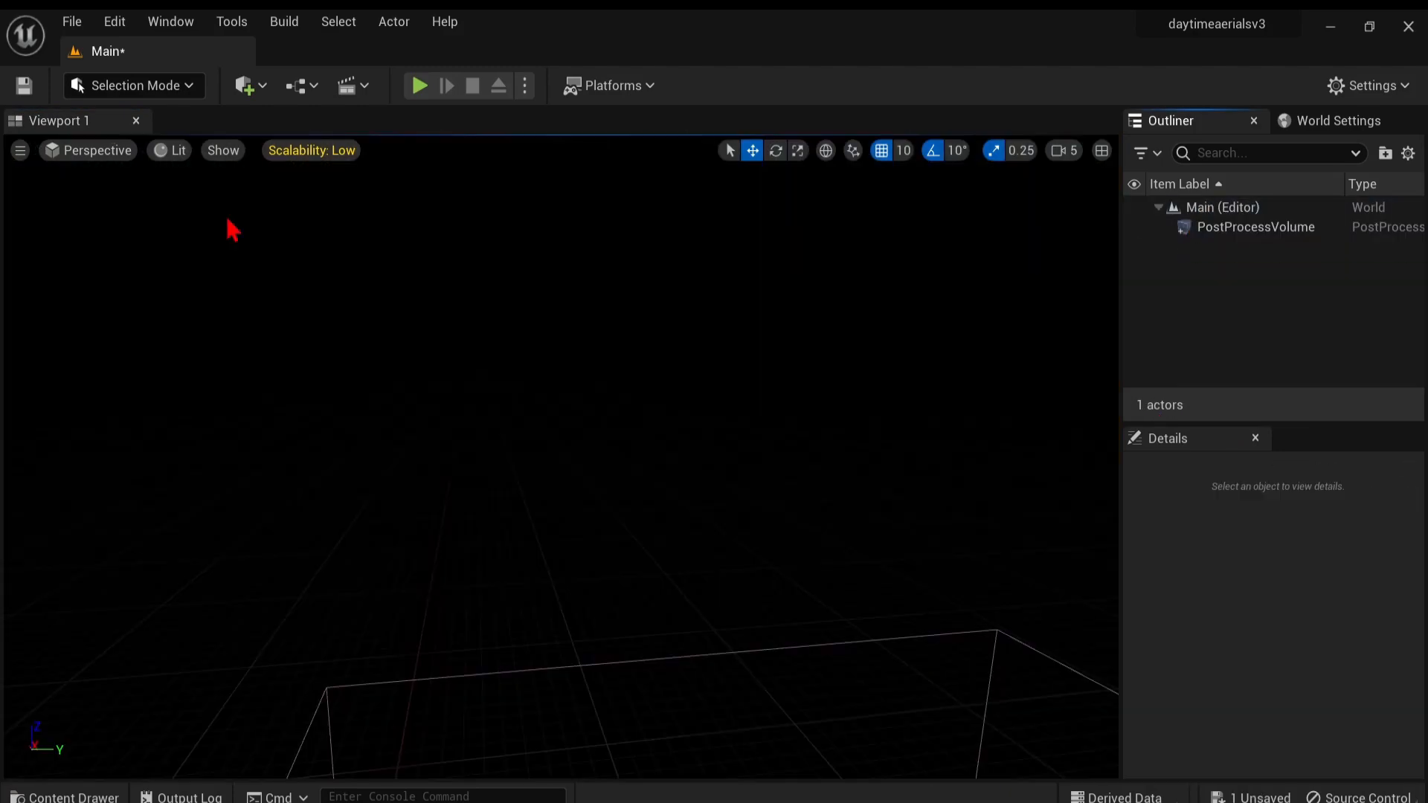
Add a Sun and Sky light actor to the level
{"action": "left_click", "coordinate": [257, 91]}
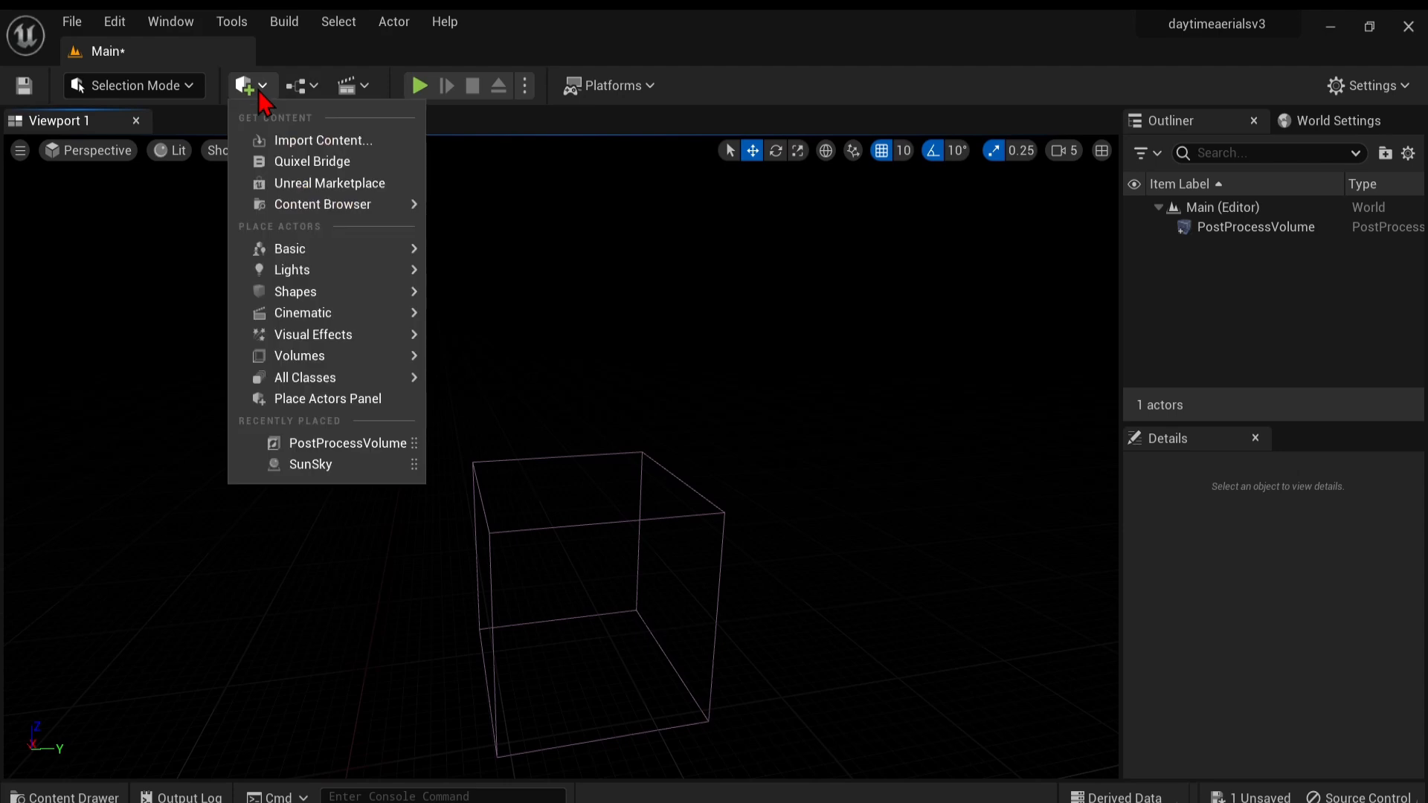
{"action": "mouse_move", "coordinate": [368, 272]}
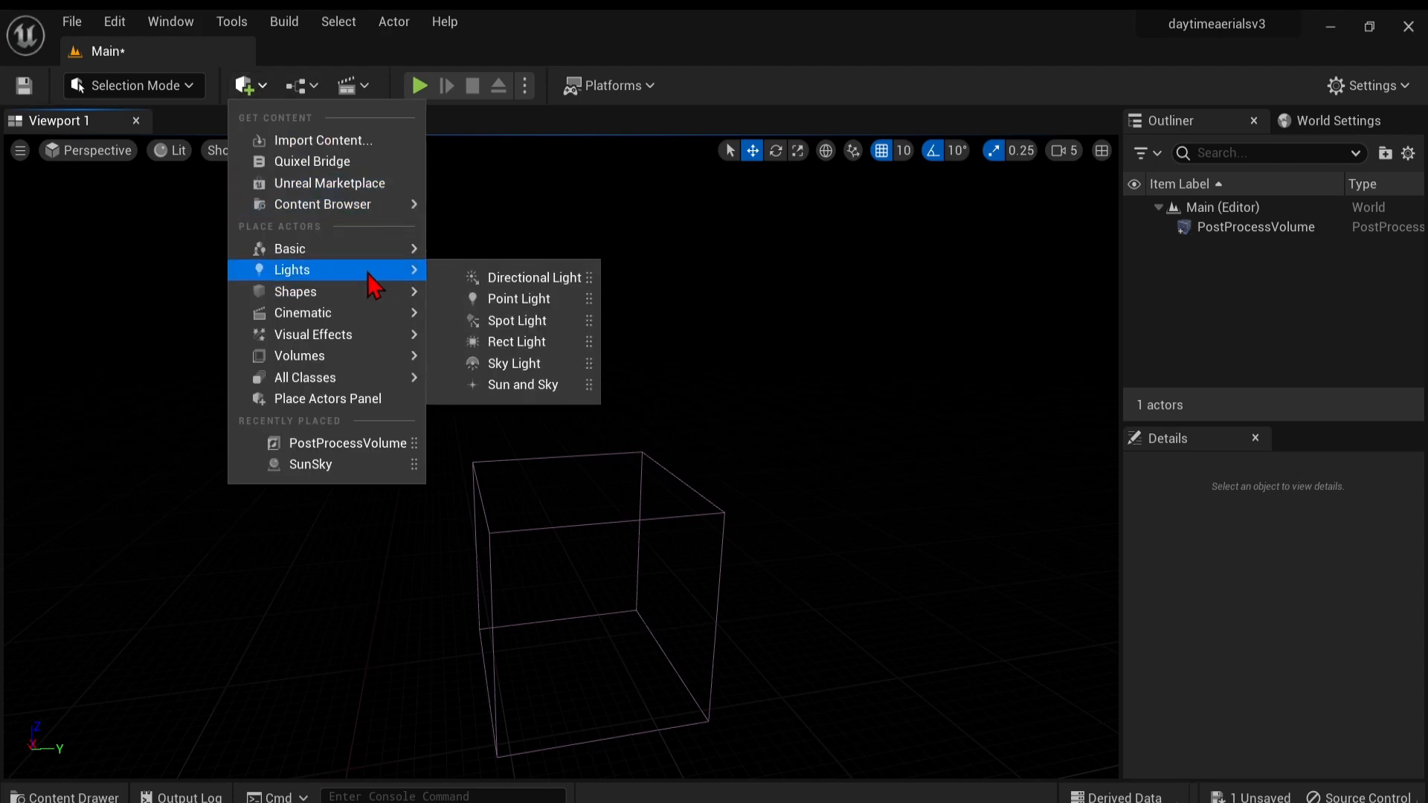
{"action": "left_click", "coordinate": [538, 389]}
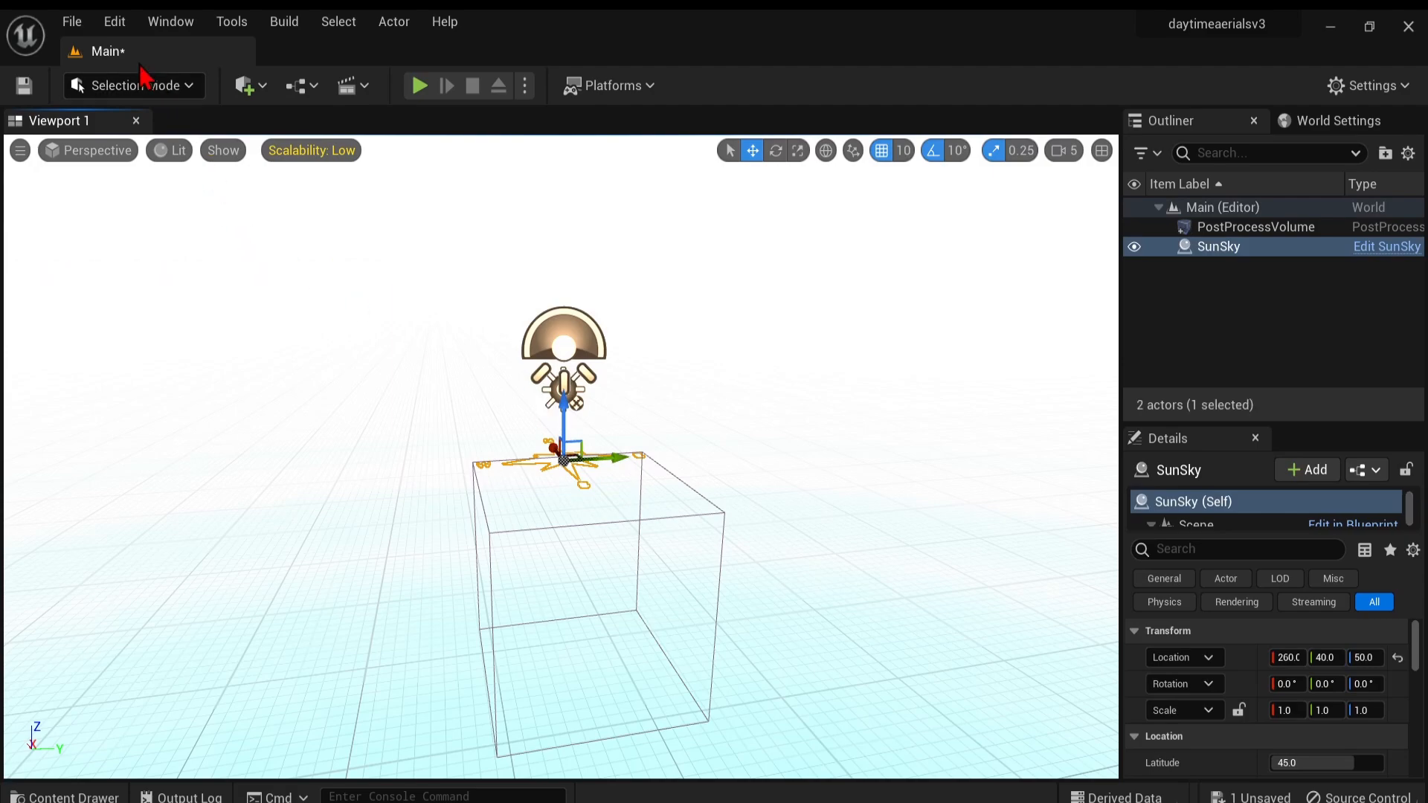
Search the plugins for "sun" to check whether the Sun Position Calculator is enabled, and close the plugin list
{"action": "left_click", "coordinate": [115, 20]}
{"action": "left_click", "coordinate": [236, 336]}
{"action": "left_click", "coordinate": [594, 135]}
{"action": "type", "text": "sun"}
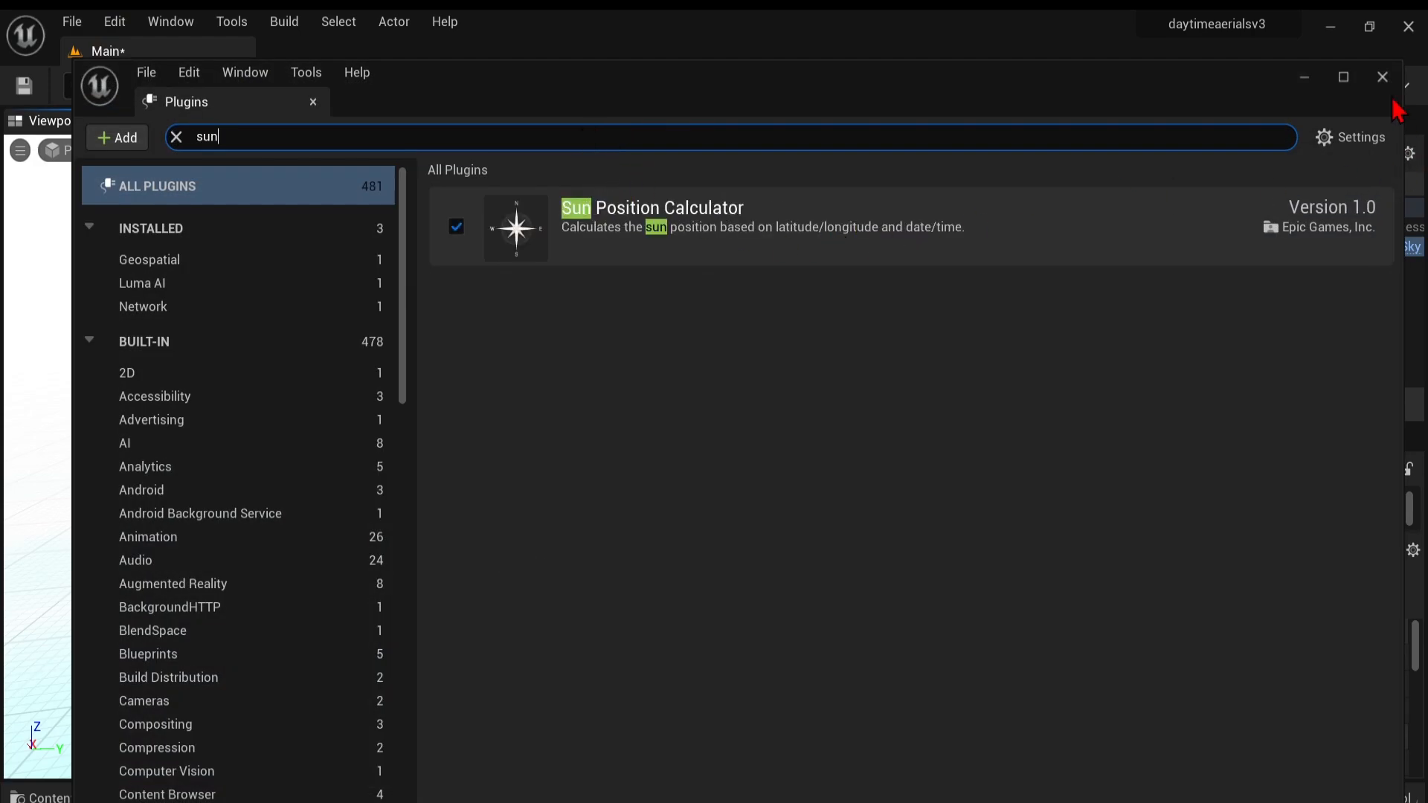
{"action": "left_click", "coordinate": [1382, 77]}
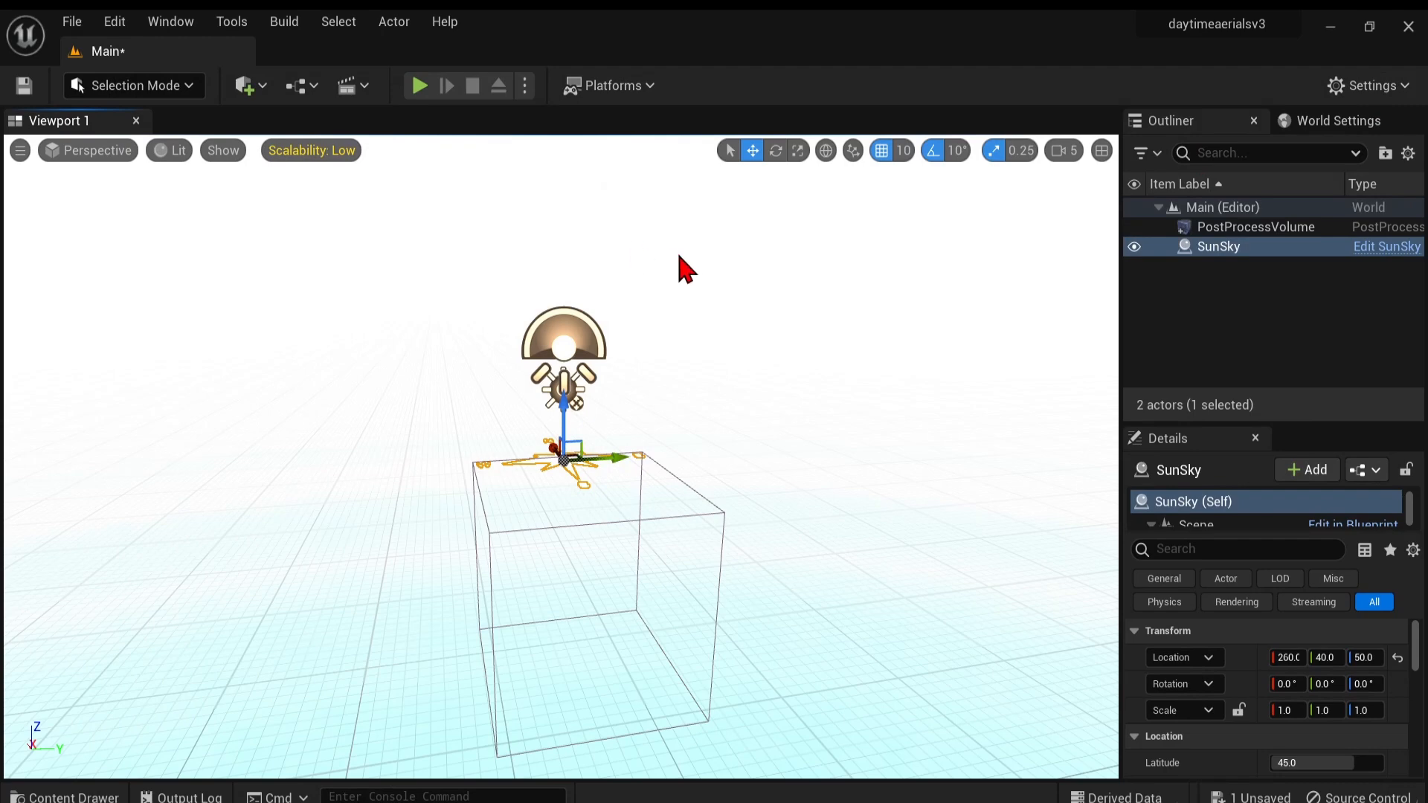
Create a new landscape with the default size and resolution settings
{"action": "left_click", "coordinate": [156, 91]}
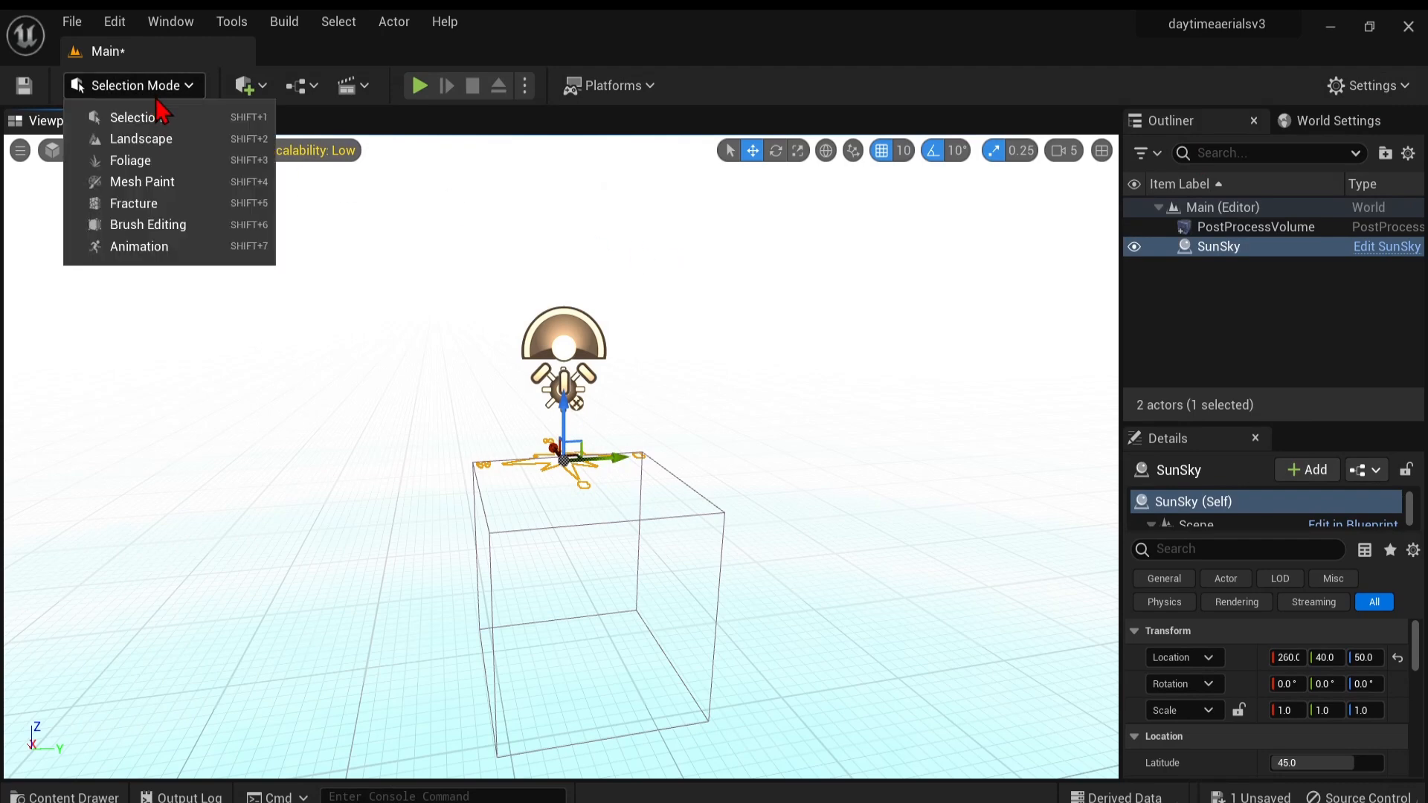
{"action": "left_click", "coordinate": [186, 140]}
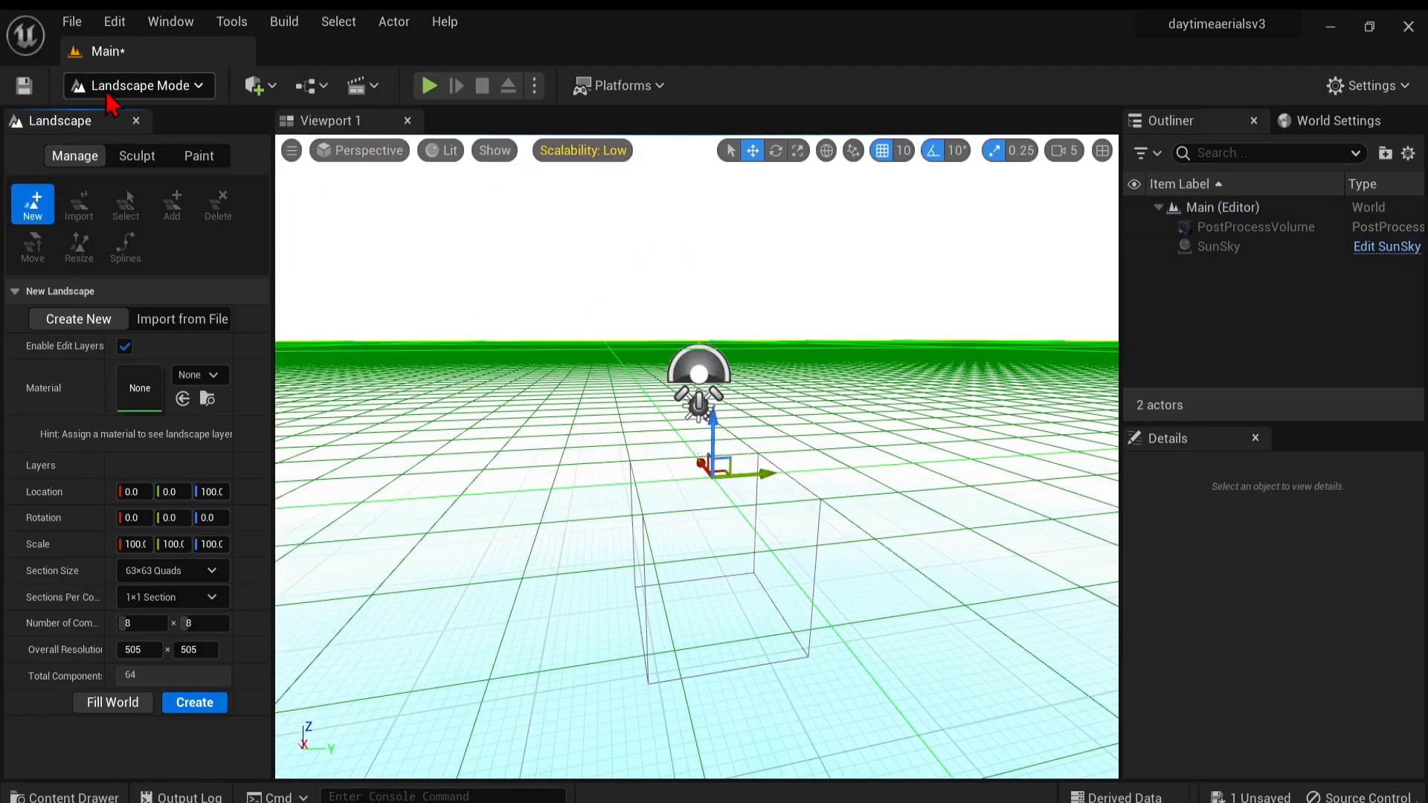
{"action": "left_click", "coordinate": [202, 705]}
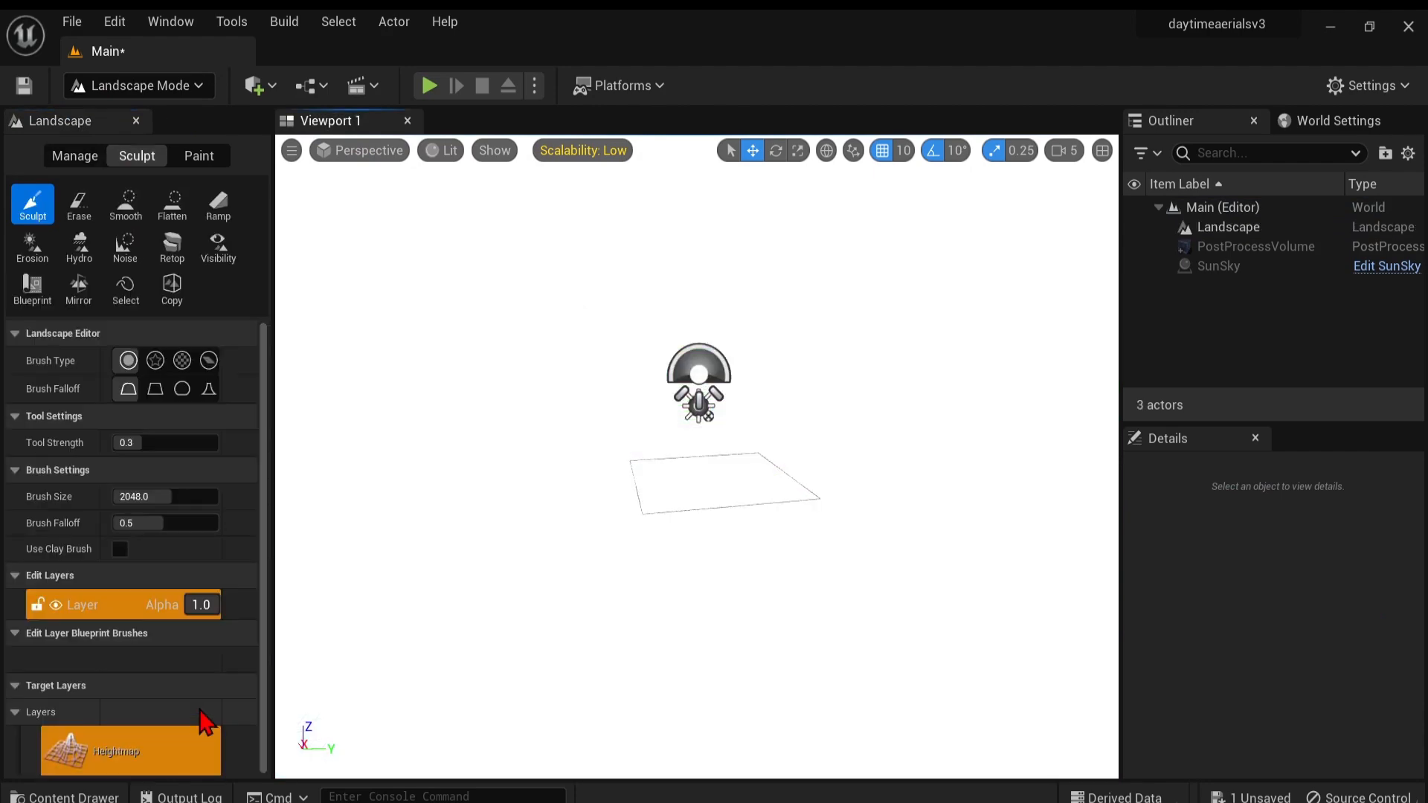
Return to Selection mode and set the PostProcessVolume's exposure metering mode to Manual
{"action": "left_click", "coordinate": [137, 86]}
{"action": "left_click", "coordinate": [149, 117]}
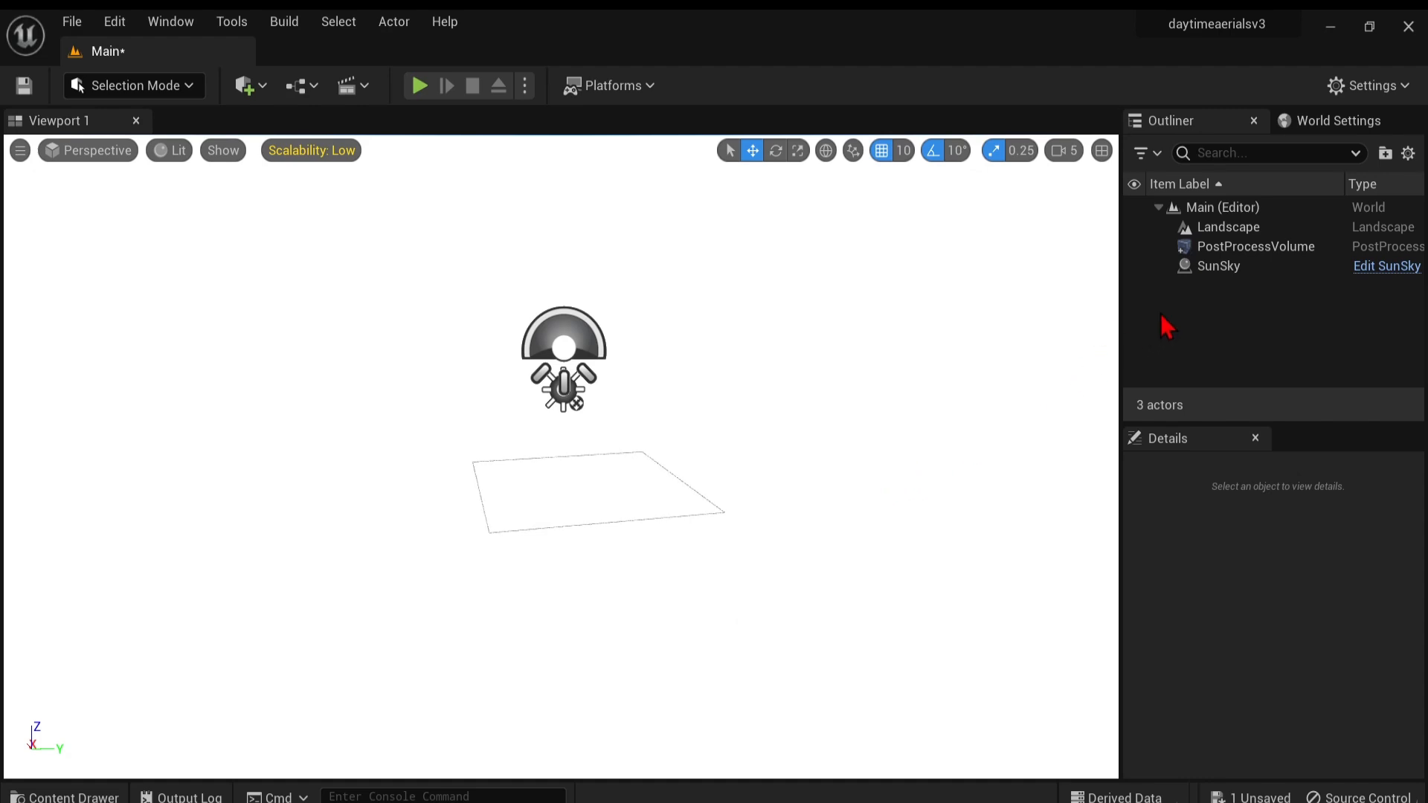
{"action": "left_click", "coordinate": [1236, 250]}
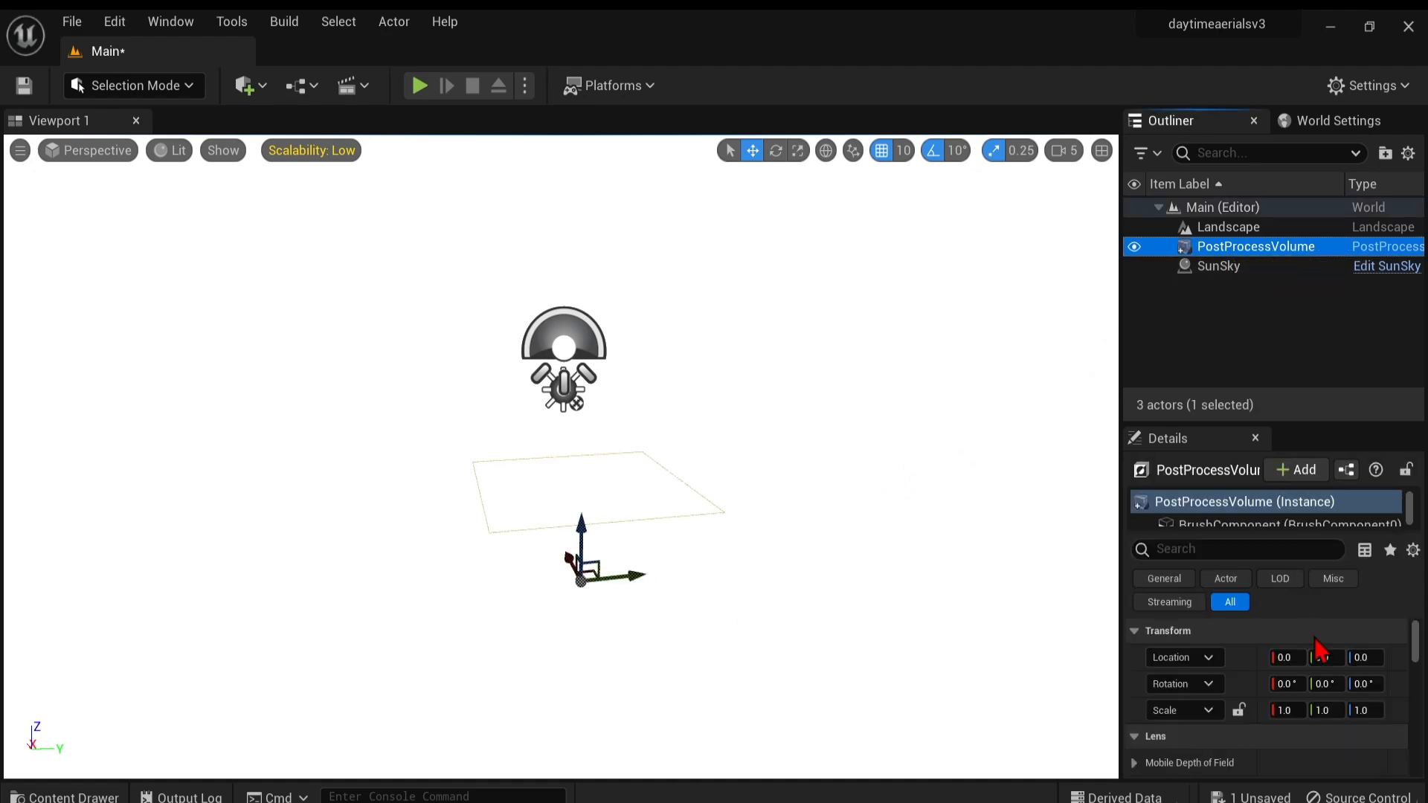
{"action": "scroll", "coordinate": [1265, 670], "scroll_direction": "down", "scroll_amount": 3}
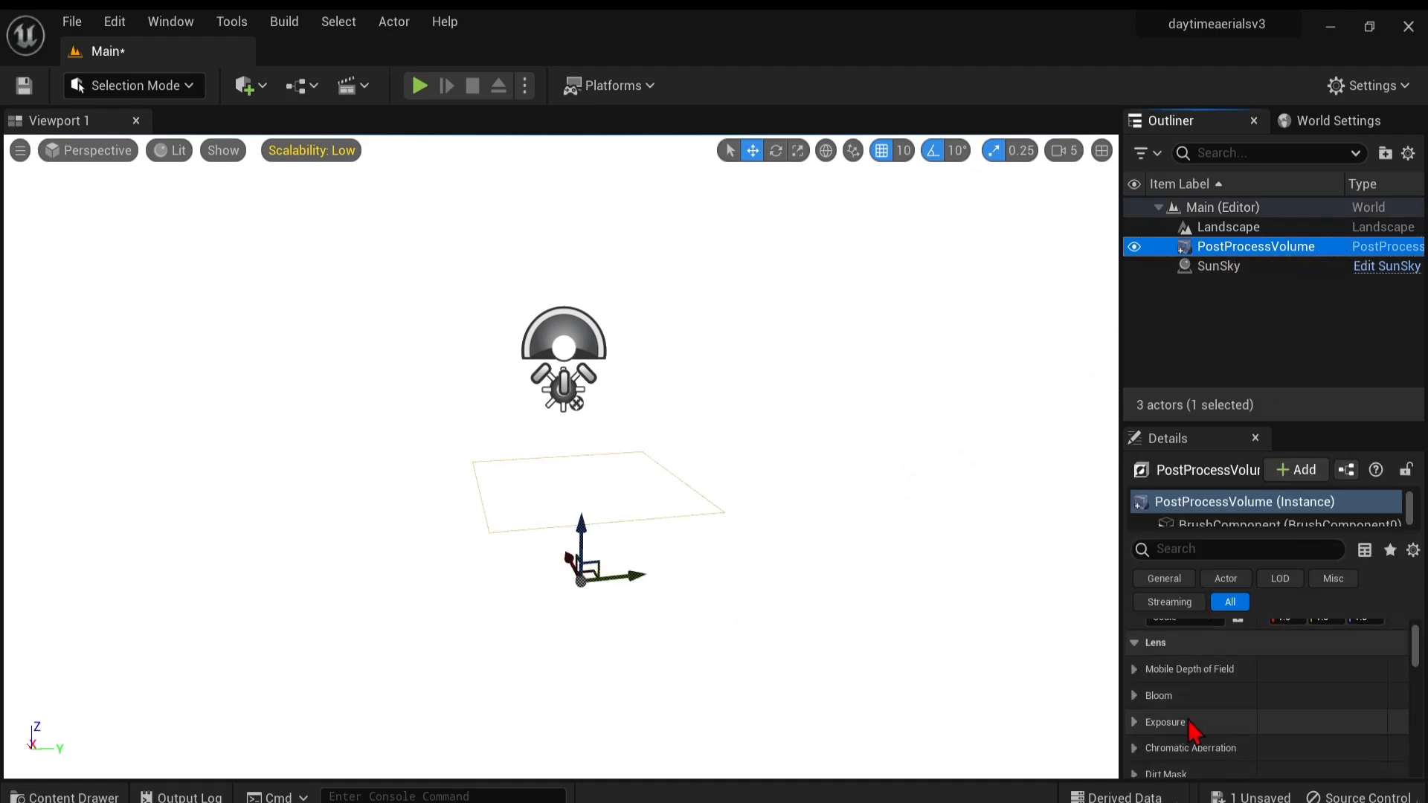
{"action": "left_click", "coordinate": [1188, 723]}
{"action": "scroll", "coordinate": [1219, 732], "scroll_direction": "down", "scroll_amount": 1}
{"action": "left_click", "coordinate": [1284, 691]}
{"action": "left_click", "coordinate": [1281, 738]}
Enable exposure compensation on the PostProcessVolume, set it to -3, and deselect the volume
{"action": "left_click", "coordinate": [1168, 715]}
{"action": "left_click_drag", "start_coordinate": [1297, 714], "coordinate": [1271, 714]}
{"action": "type", "text": "-"}
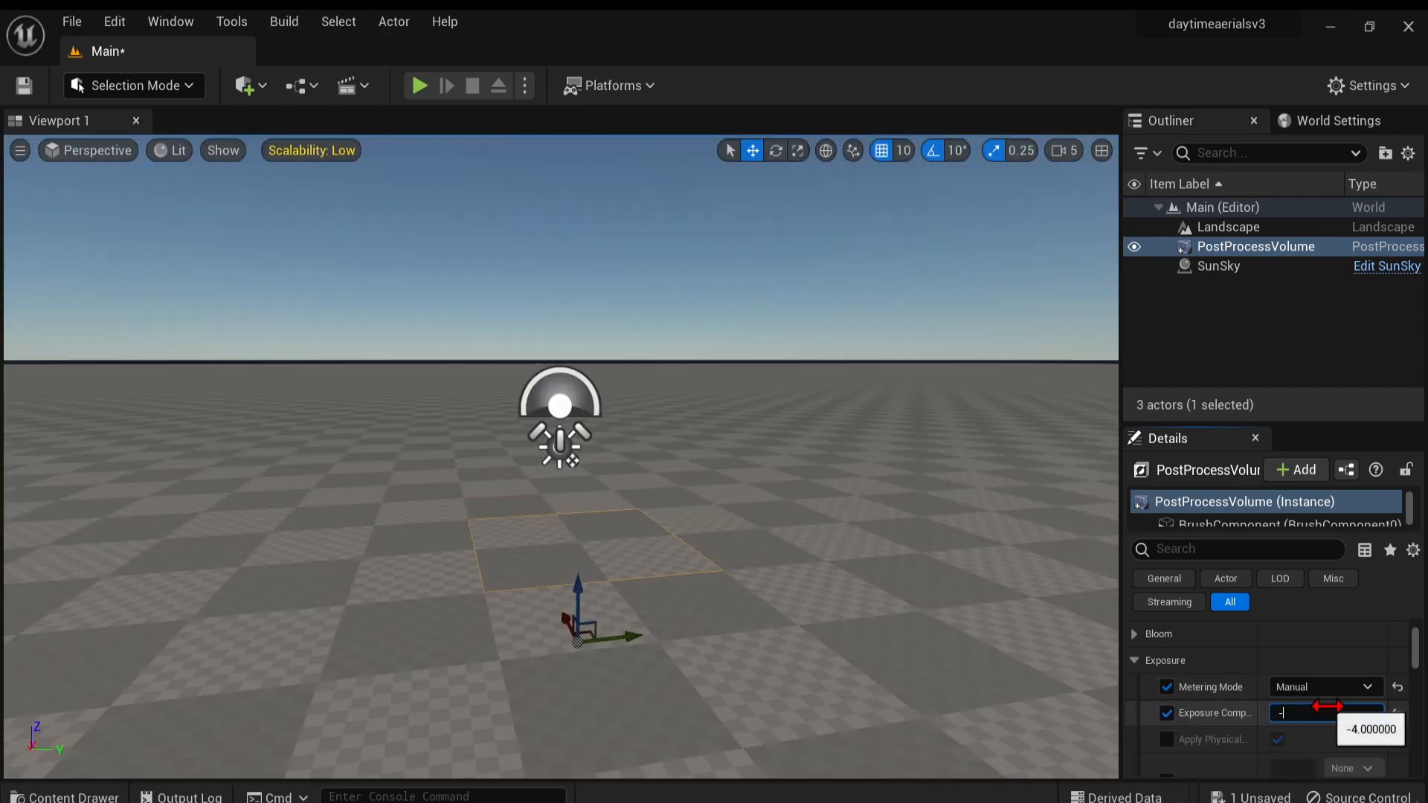
{"action": "type", "text": "3"}
{"action": "key", "text": "Return"}
{"action": "left_click", "coordinate": [759, 321]}
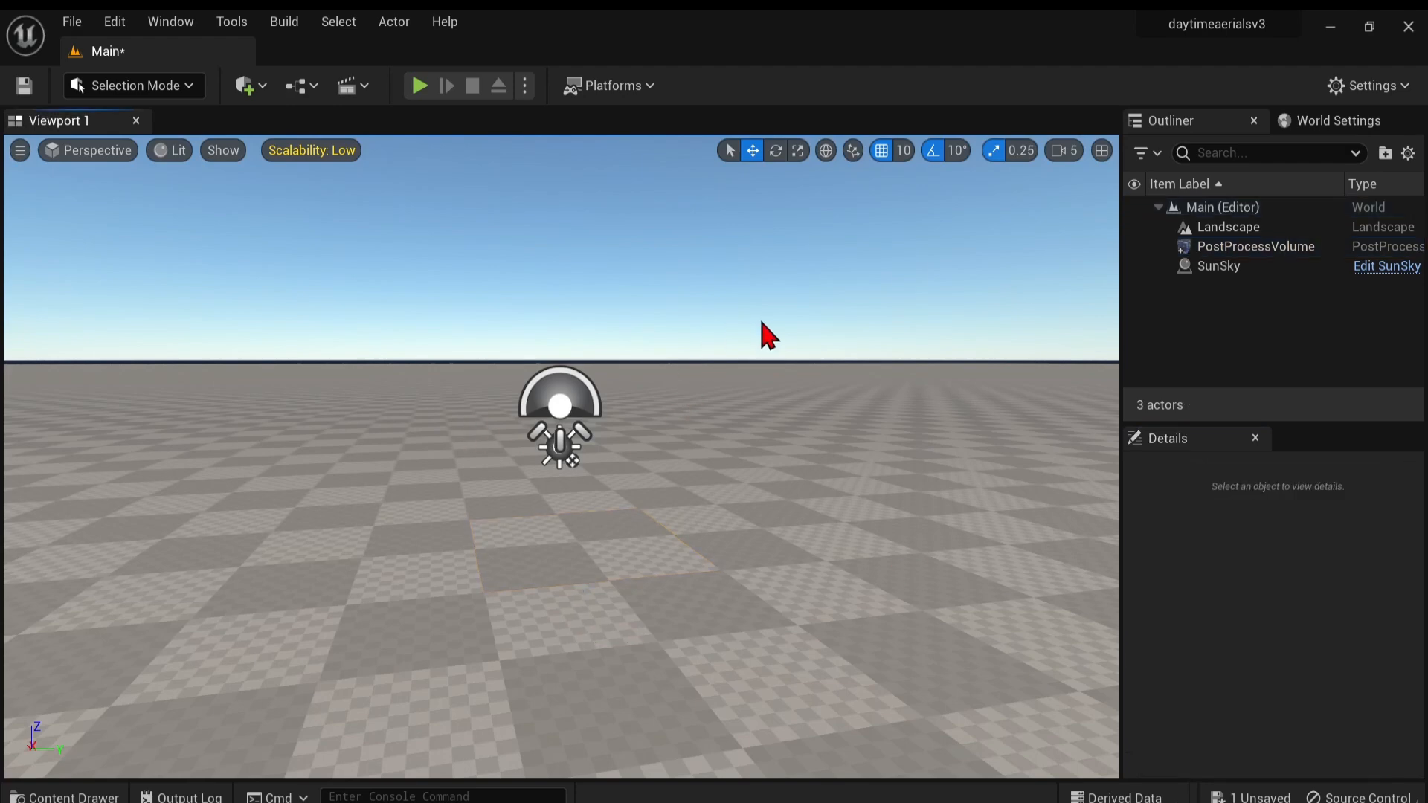
Add an Exponential Height Fog visual effect to the level and deselect it
{"action": "left_click", "coordinate": [246, 86]}
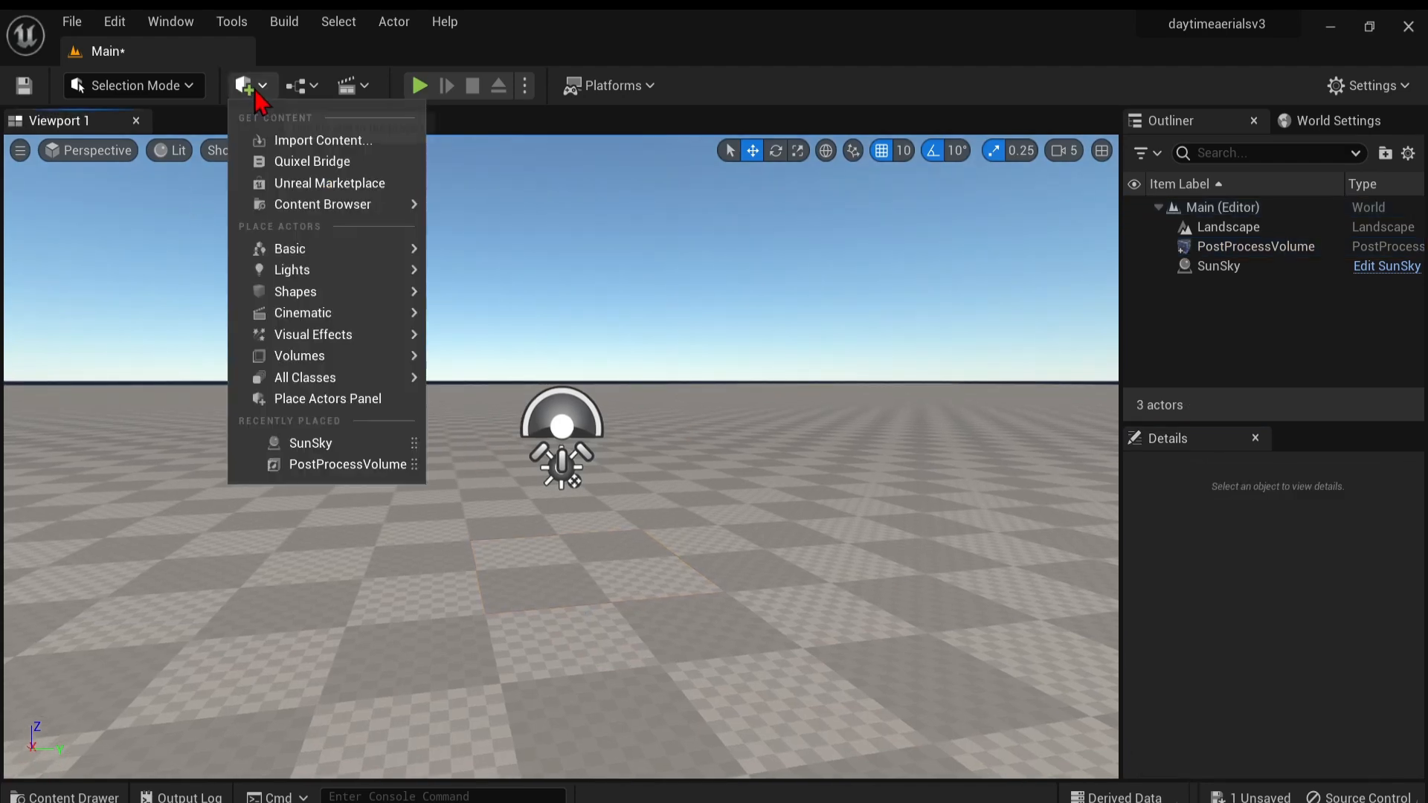
{"action": "mouse_move", "coordinate": [375, 298]}
{"action": "mouse_move", "coordinate": [385, 345]}
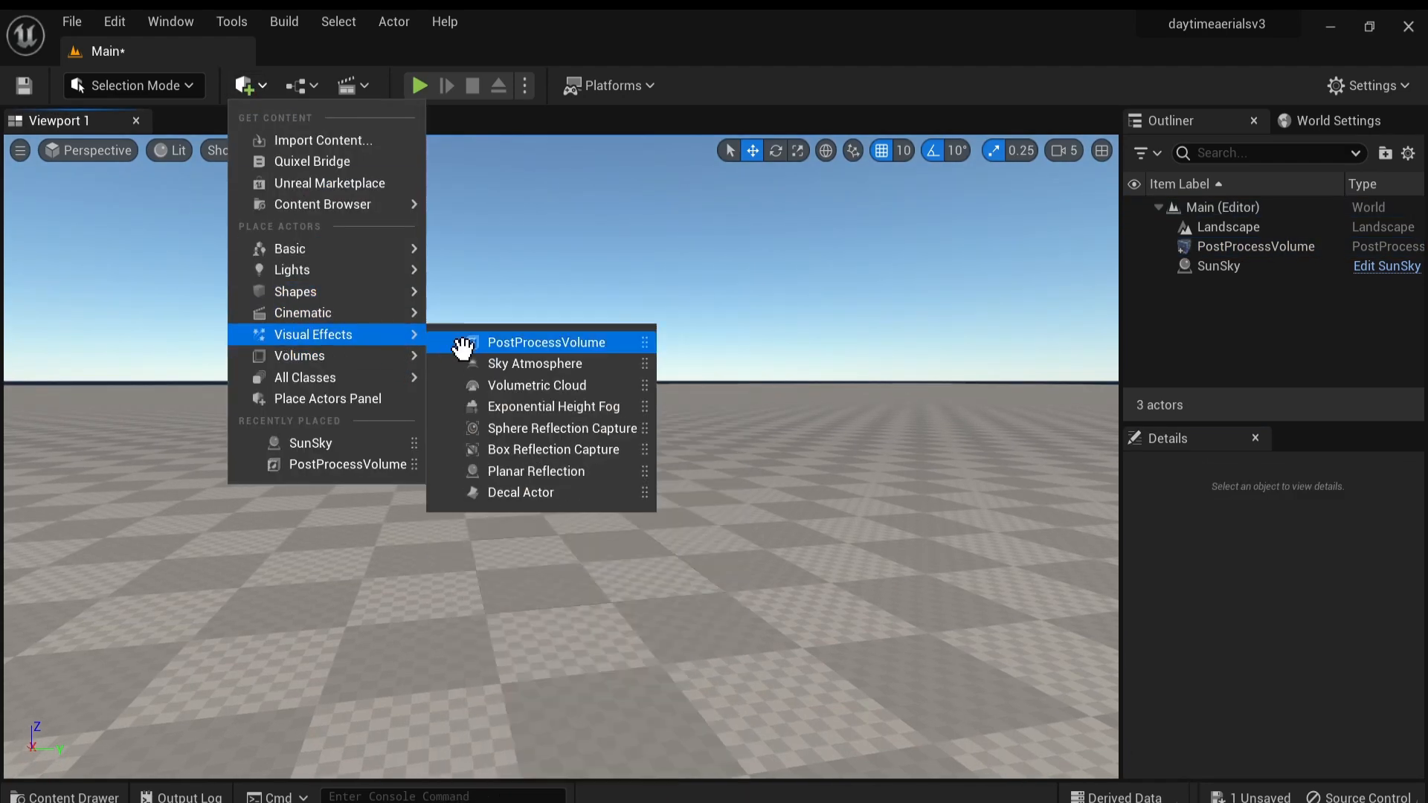
{"action": "left_click", "coordinate": [558, 406]}
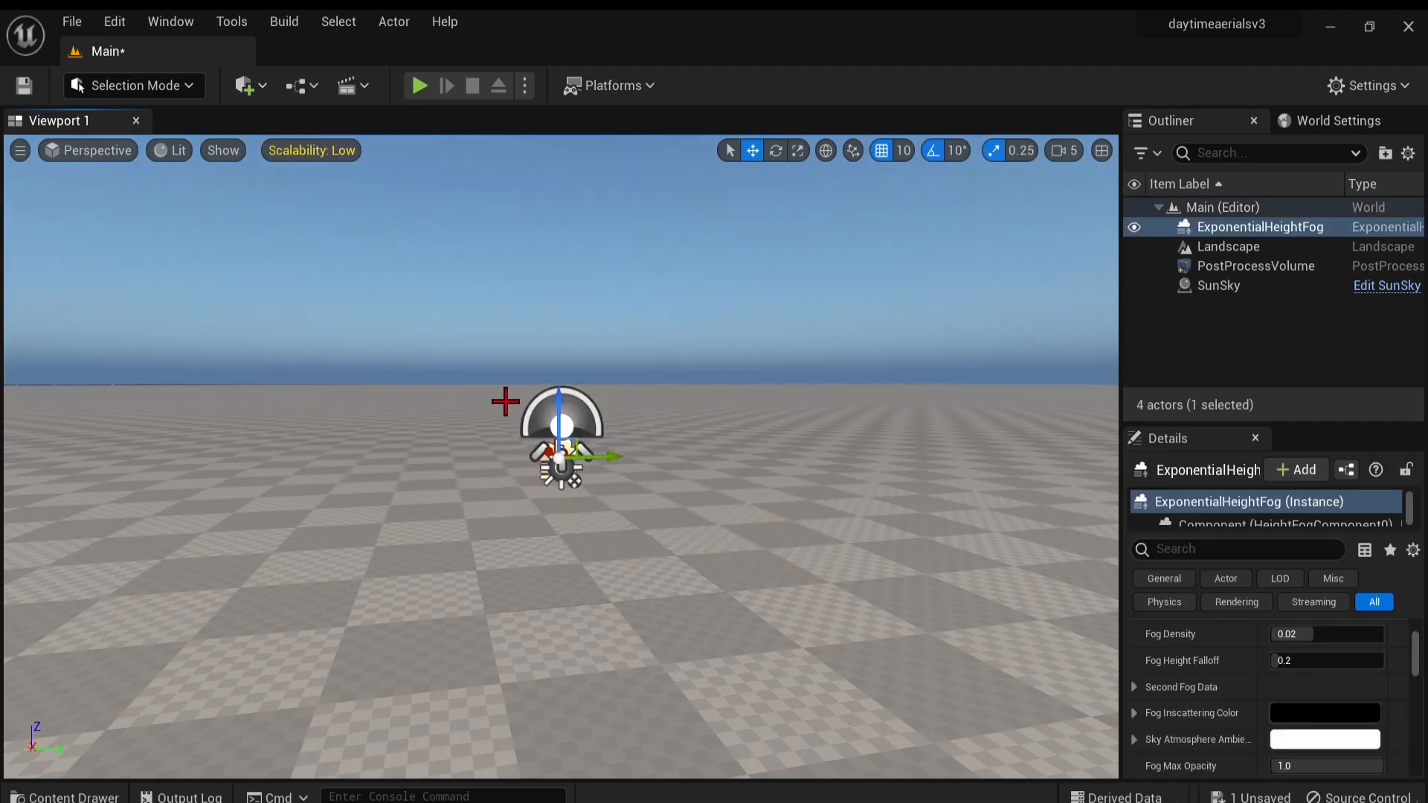
{"action": "left_click", "coordinate": [738, 265]}
{"action": "right_click_drag", "start_coordinate": [688, 513], "coordinate": [690, 501]}
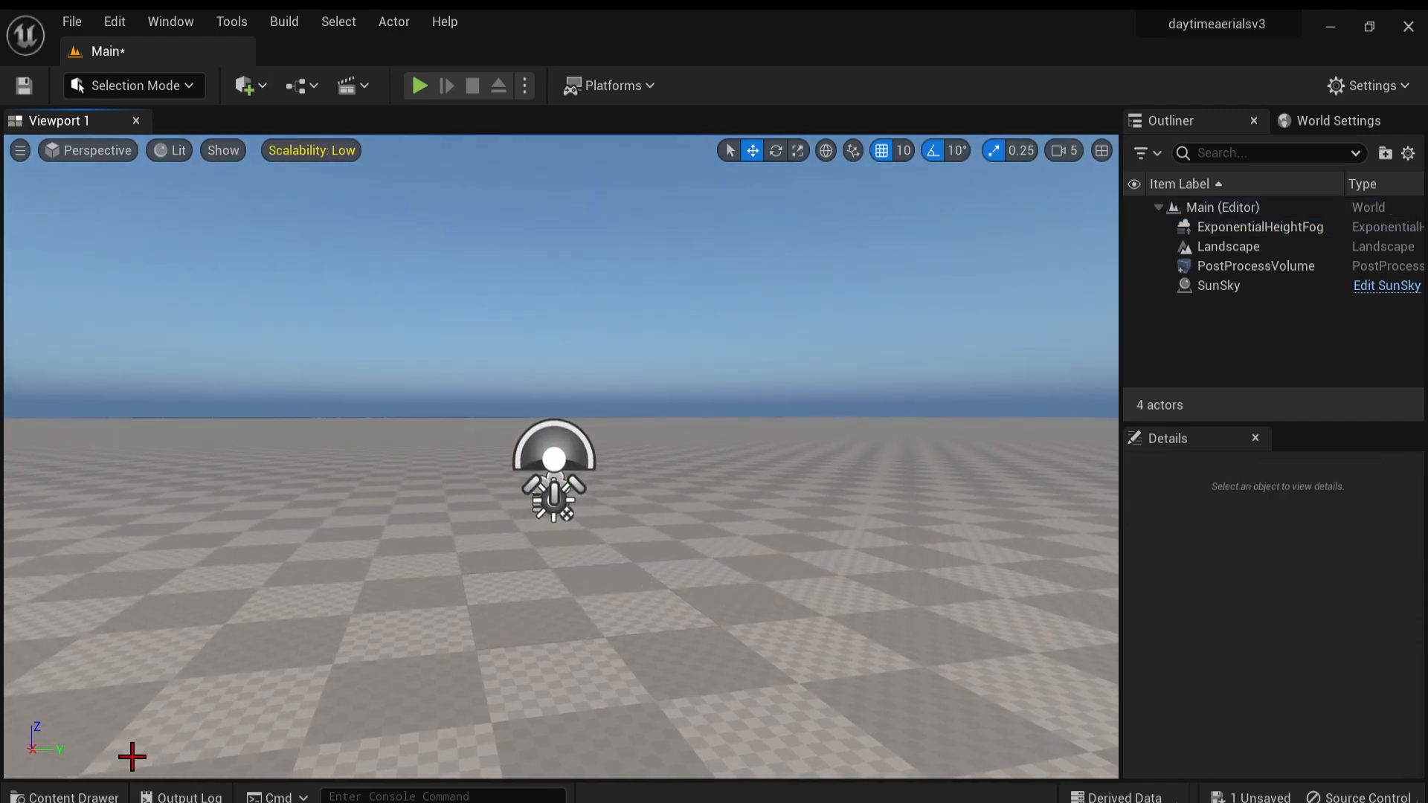
Import the splat file from the Downloads folder into the project's Content folder
{"action": "left_click", "coordinate": [64, 796]}
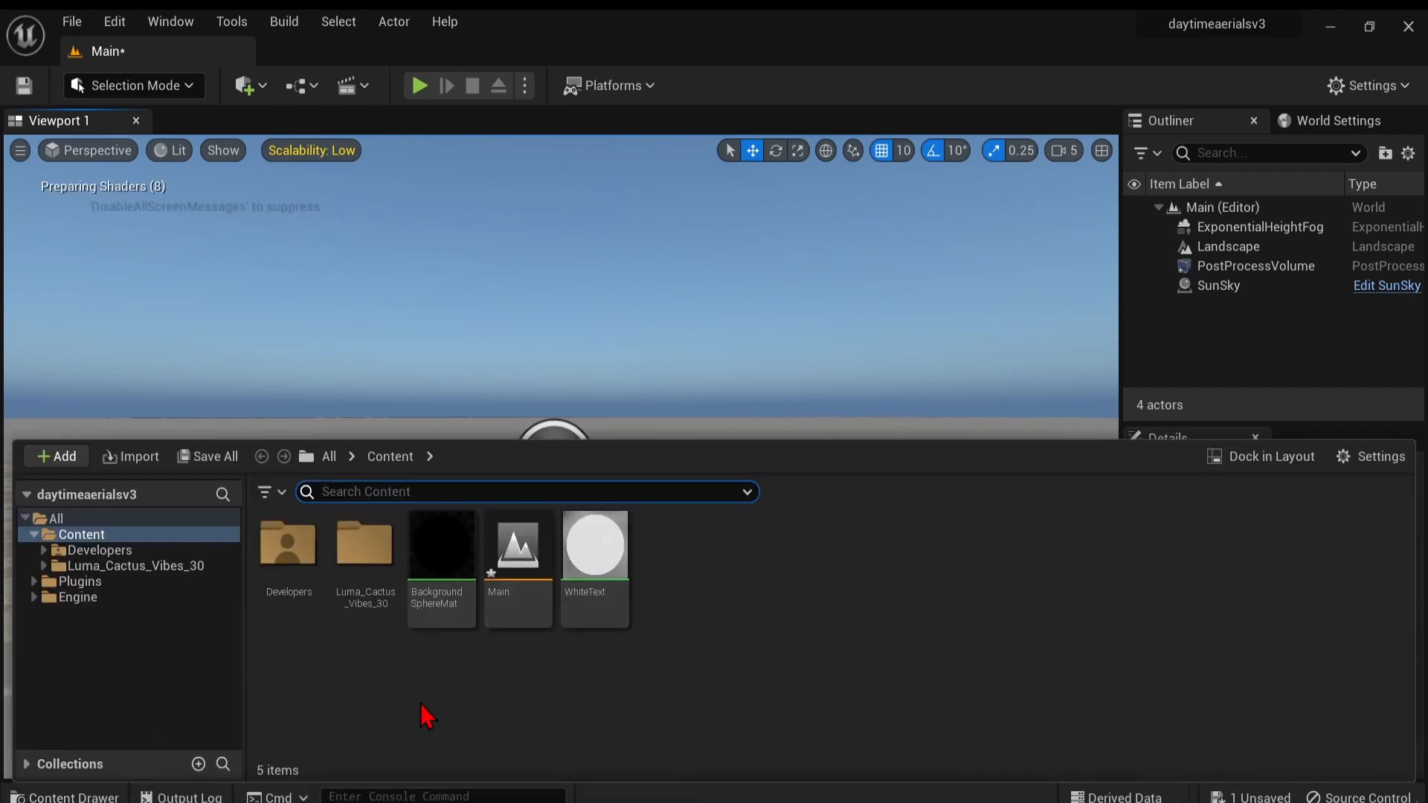
{"action": "key", "text": "alt+Tab"}
{"action": "left_click_drag", "start_coordinate": [1180, 494], "coordinate": [592, 706]}
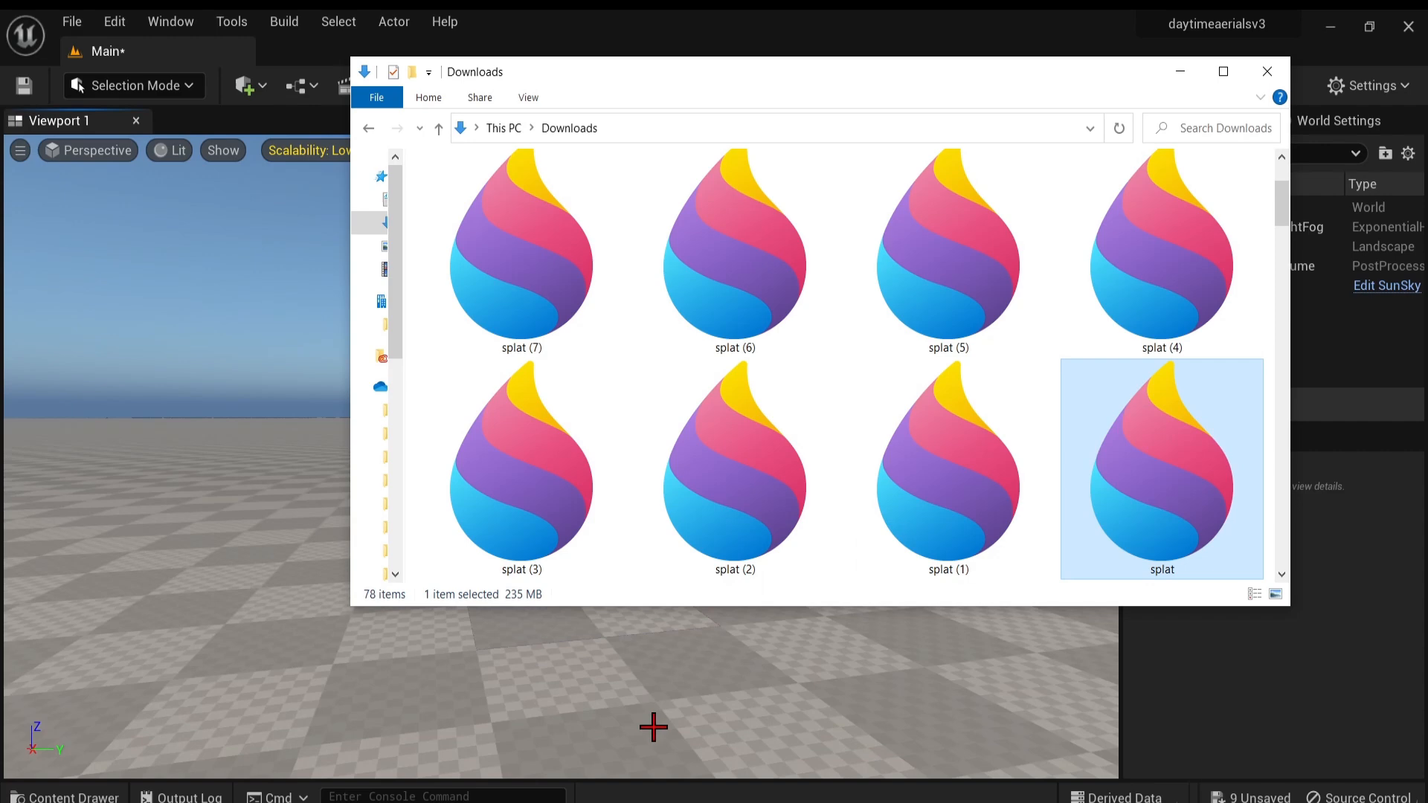
{"action": "left_click", "coordinate": [671, 781]}
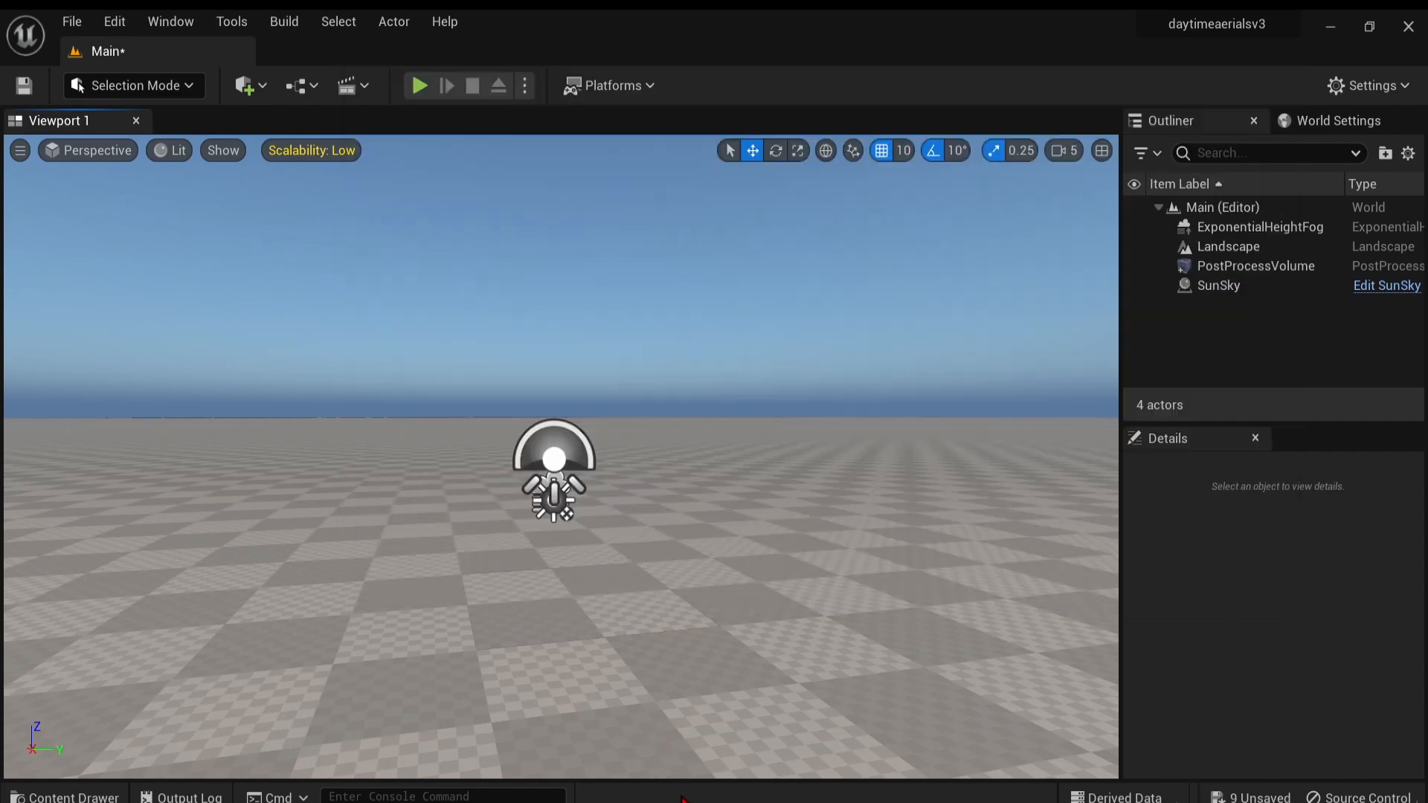
Place the splat_A7_Dynamic capture from the Luma_splat_A7 folder onto the landscape
{"action": "left_click", "coordinate": [81, 796]}
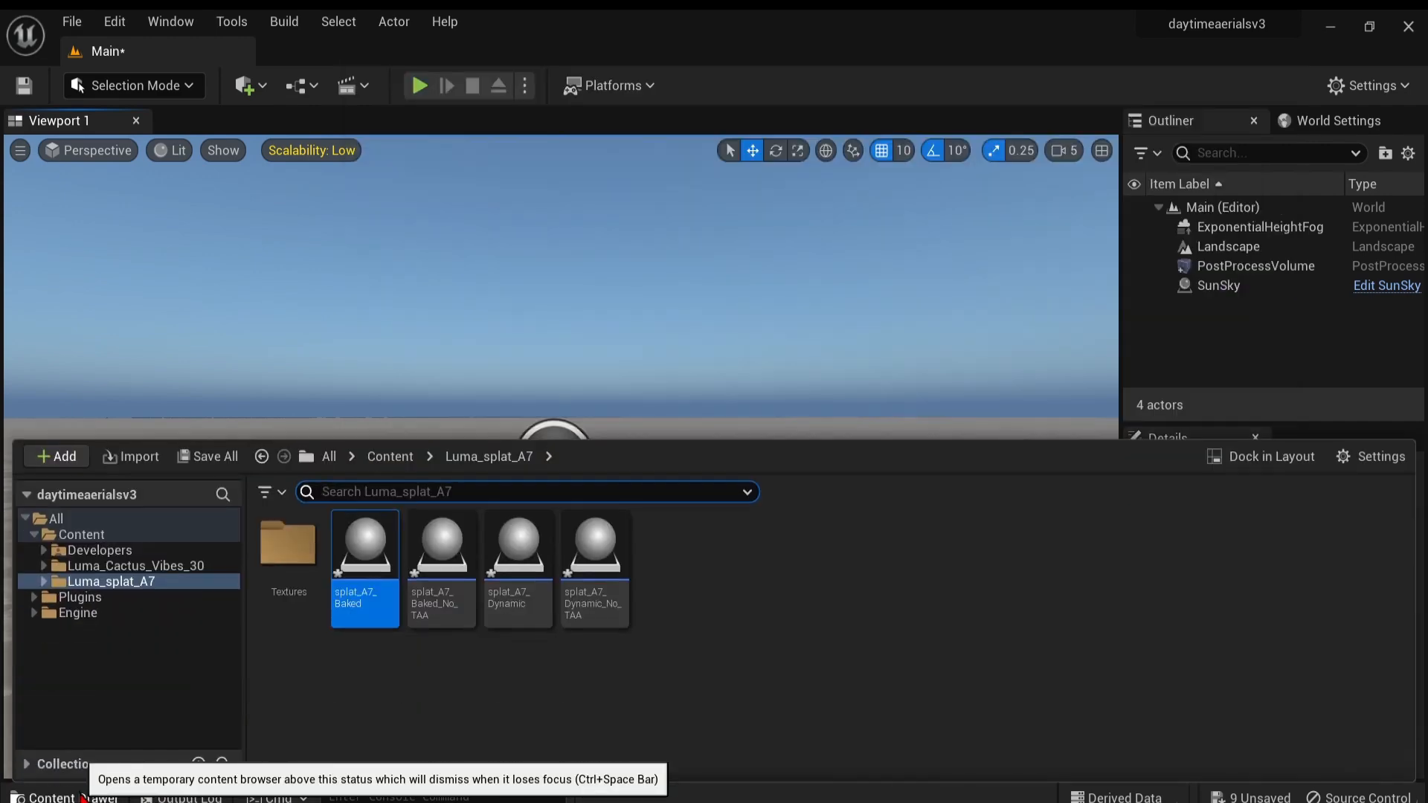
{"action": "left_click", "coordinate": [511, 591]}
{"action": "left_click_drag", "start_coordinate": [503, 599], "coordinate": [462, 449]}
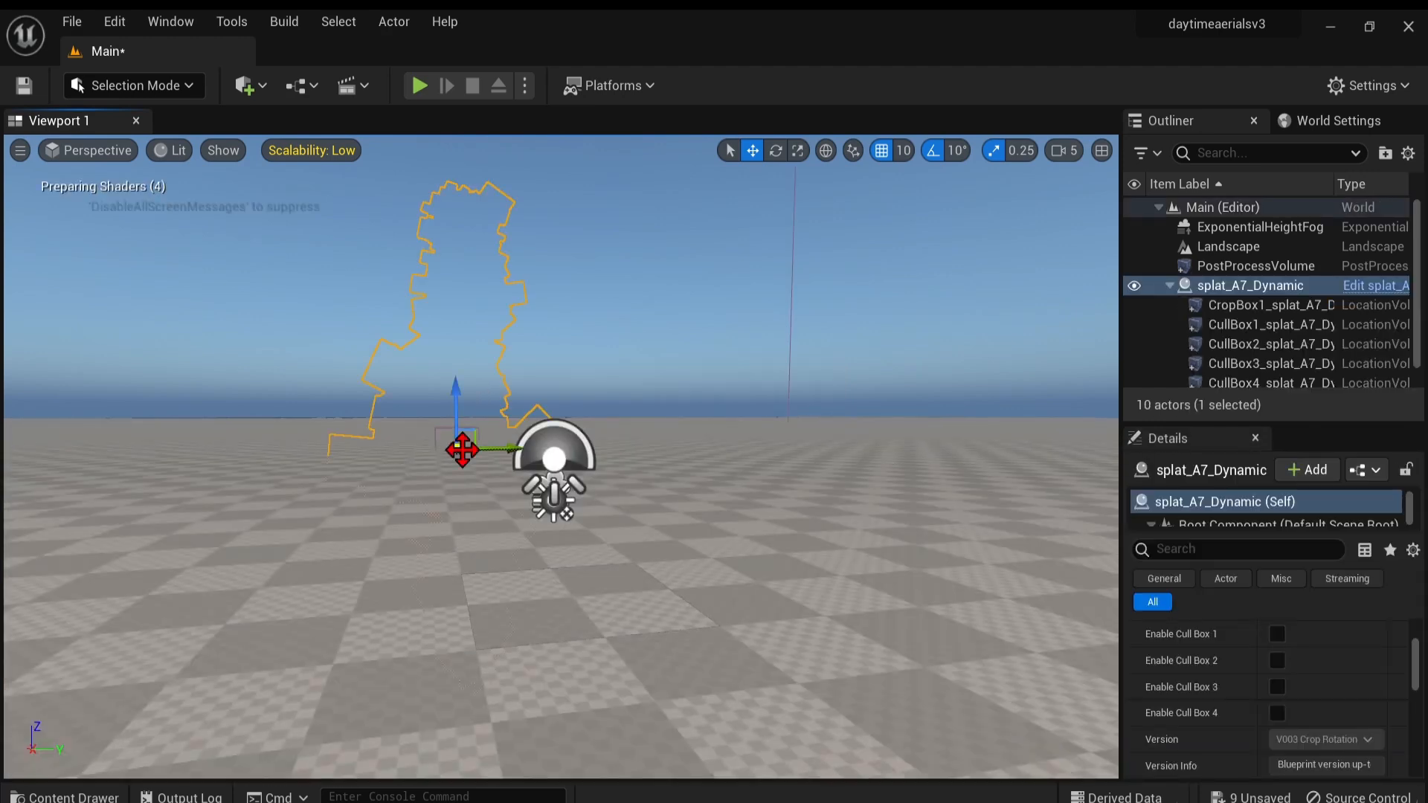
{"action": "right_click_drag", "start_coordinate": [541, 525], "coordinate": [580, 280]}
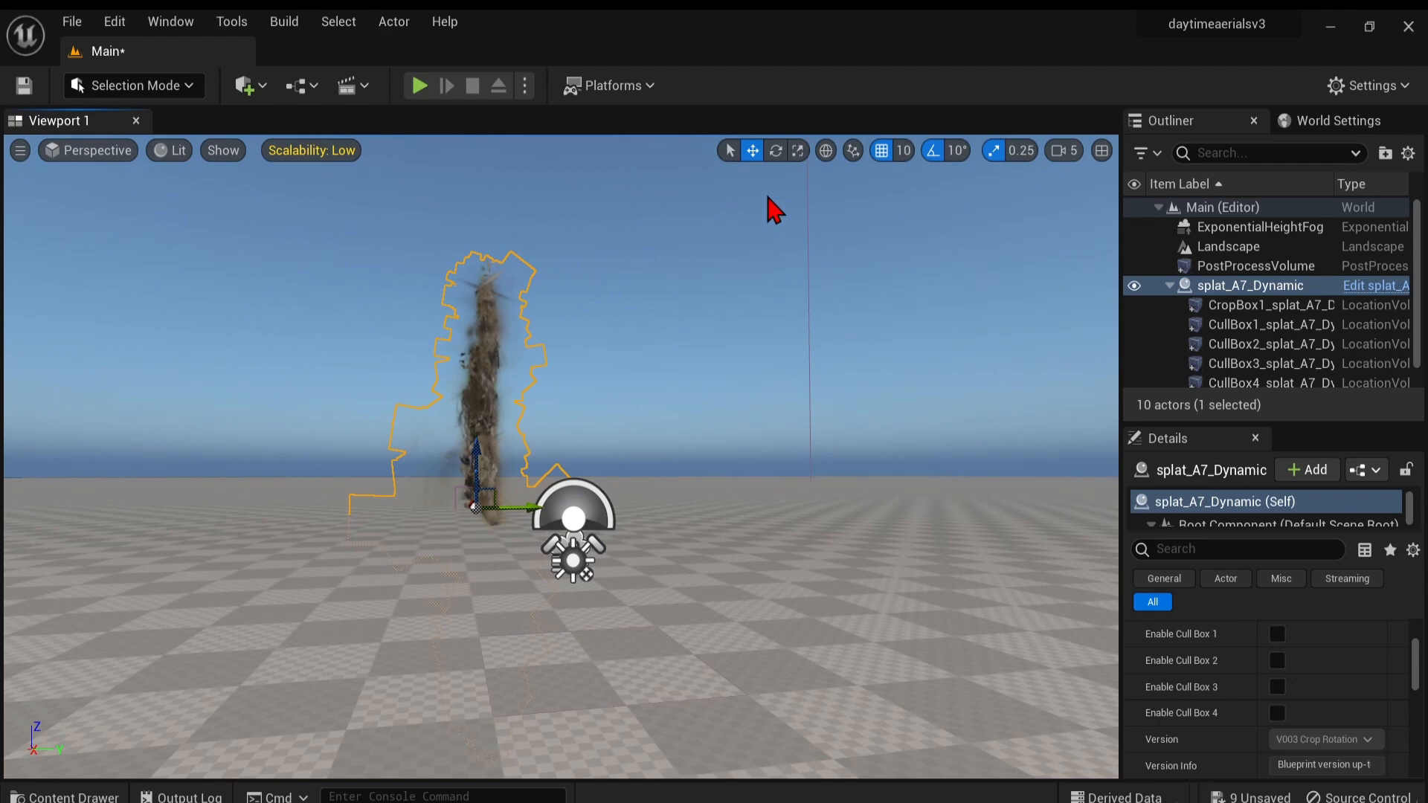
Rotate the splat_A7_Dynamic capture from upright to lying flat on the landscape, and return to the move tool
{"action": "left_click", "coordinate": [776, 151]}
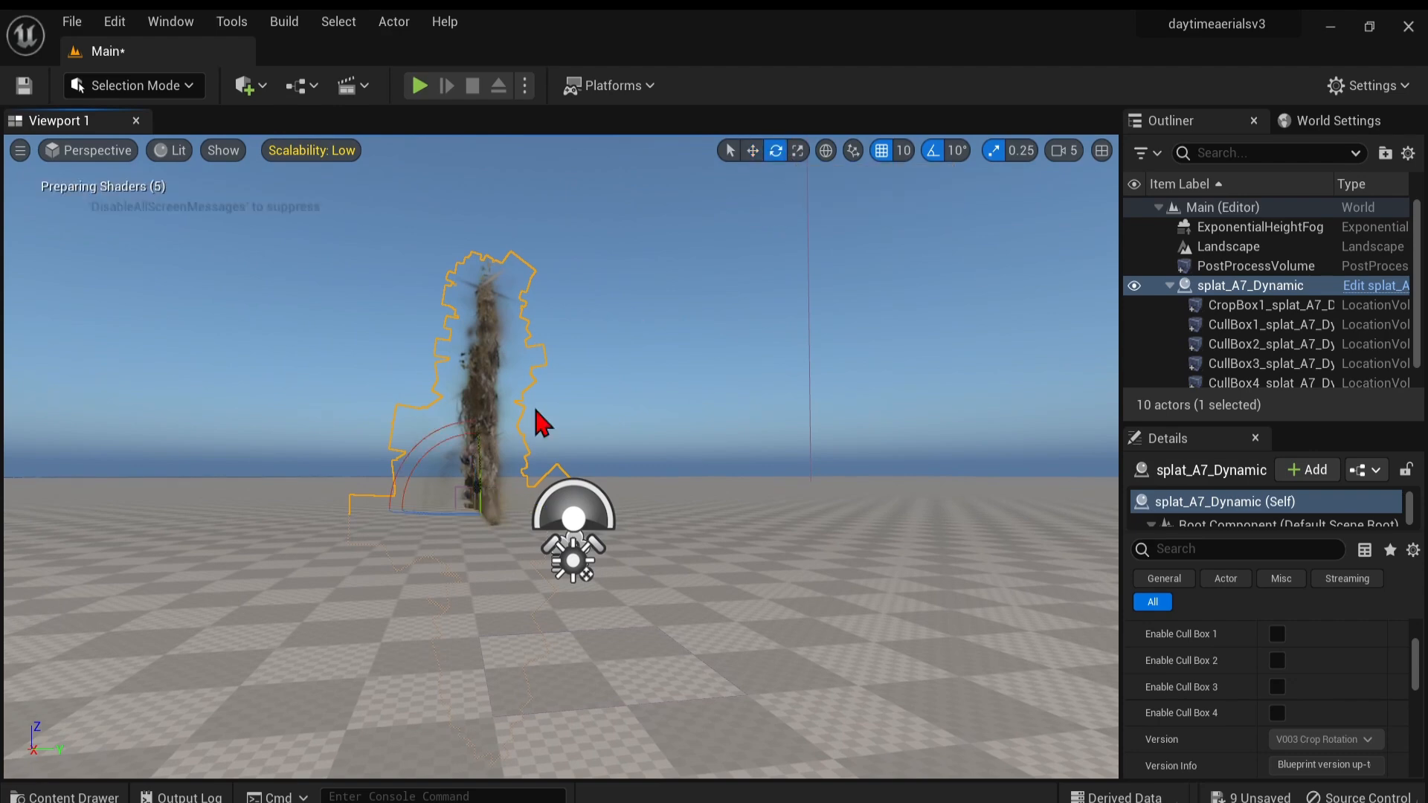
{"action": "left_click_drag", "start_coordinate": [445, 436], "coordinate": [560, 509]}
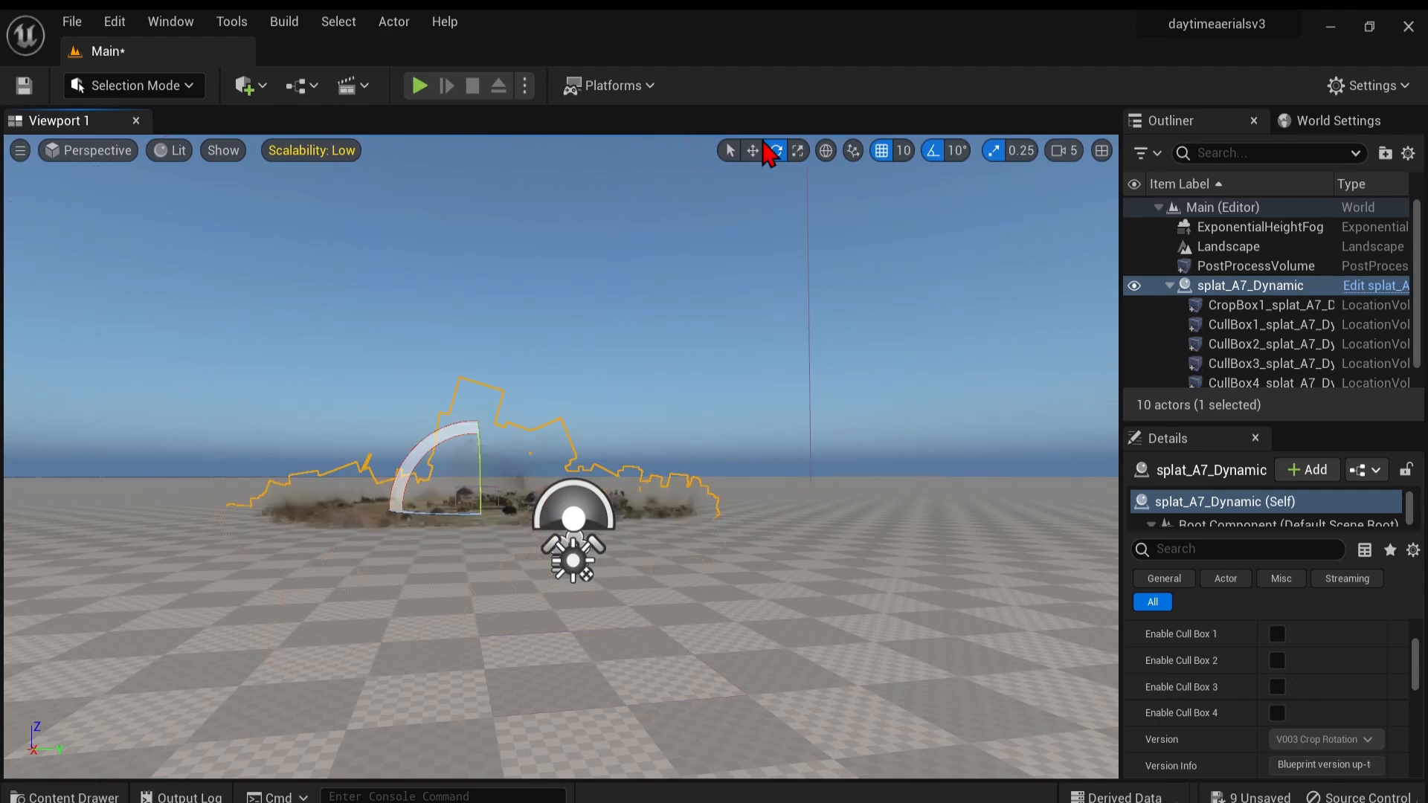
{"action": "left_click", "coordinate": [757, 148]}
Crop the splat_A7_Dynamic capture and shift its crop box to frame the domed building and its walled courtyard
{"action": "left_click", "coordinate": [1246, 305]}
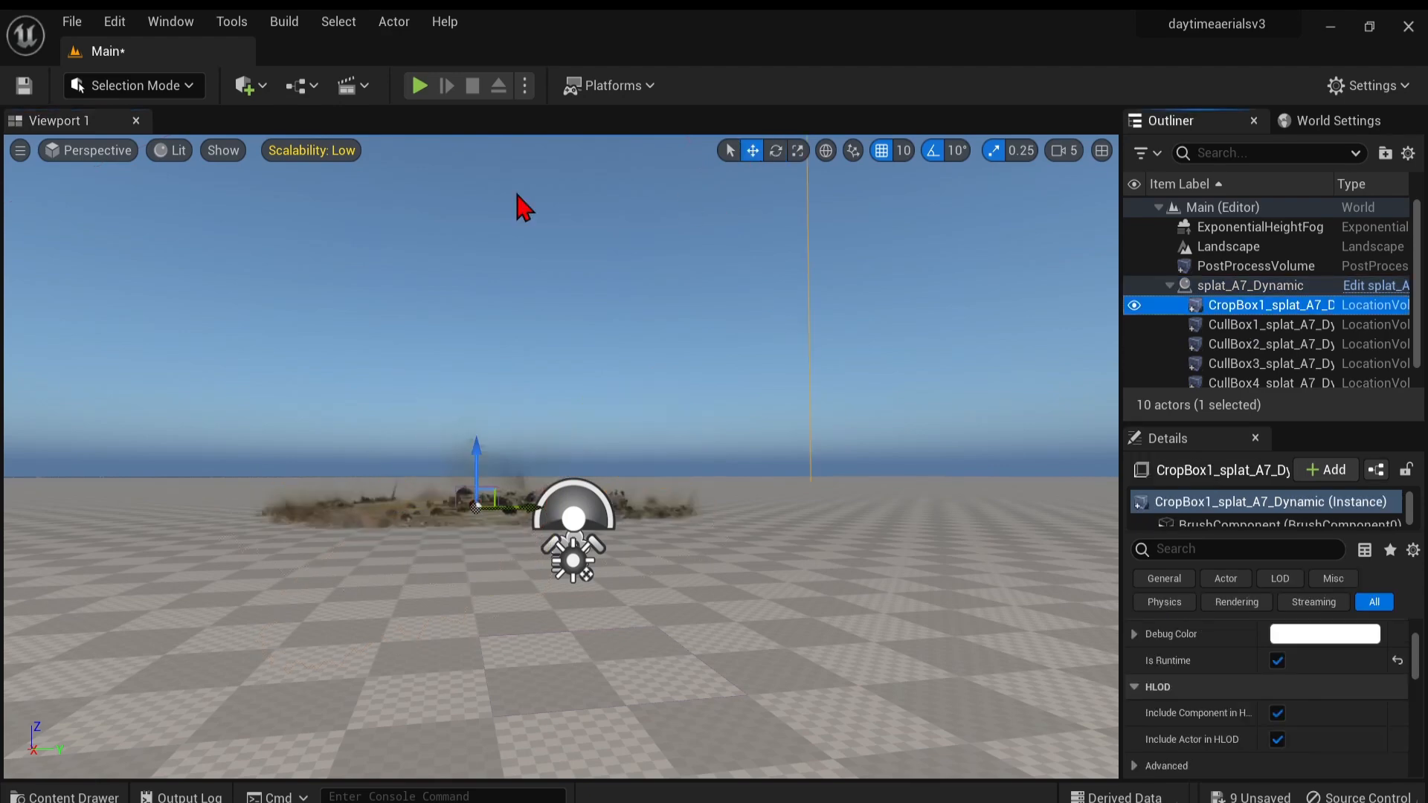
{"action": "key", "text": "f"}
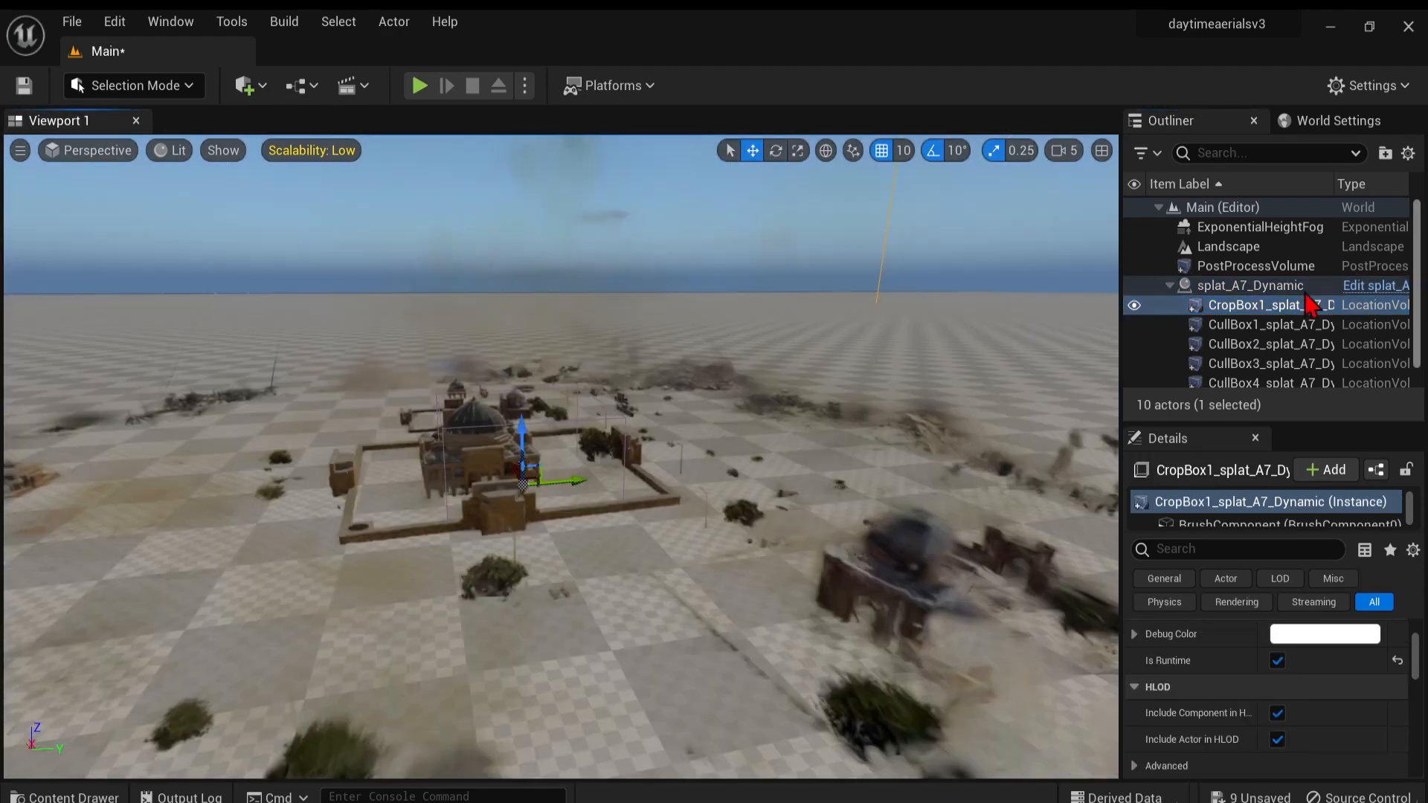
{"action": "left_click", "coordinate": [1300, 287]}
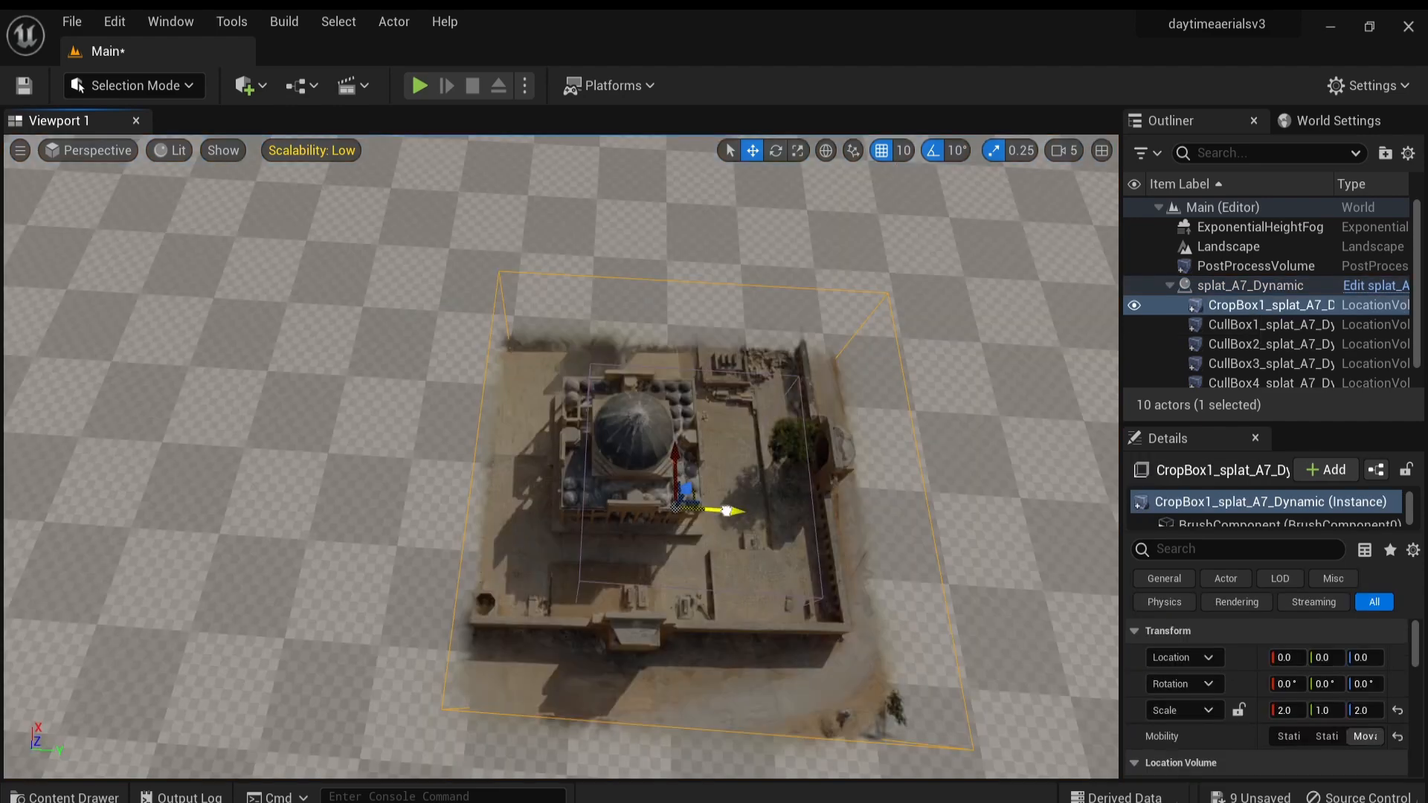
{"action": "left_click_drag", "start_coordinate": [727, 511], "coordinate": [696, 509]}
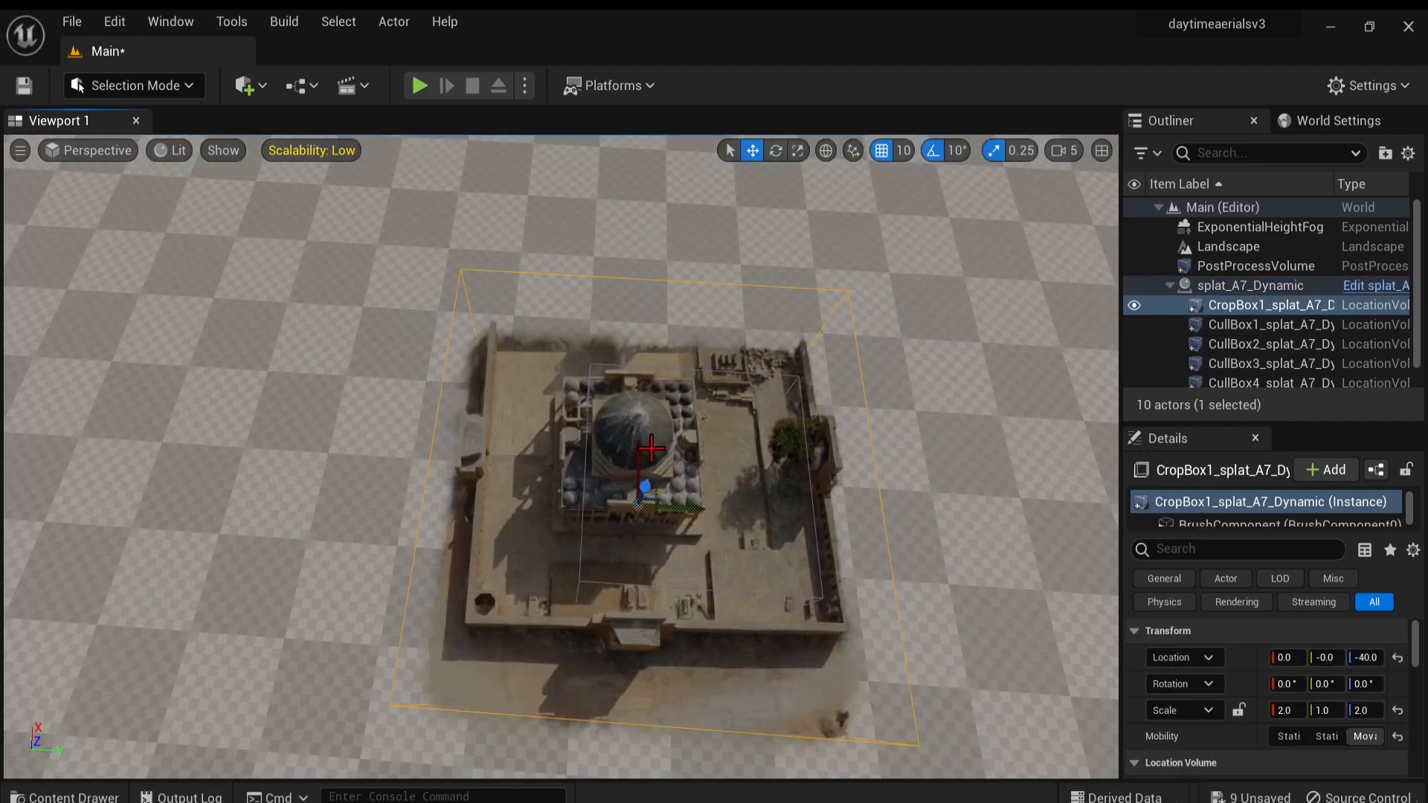
{"action": "left_click_drag", "start_coordinate": [652, 447], "coordinate": [651, 410]}
{"action": "scroll", "coordinate": [1371, 319], "scroll_direction": "down", "scroll_amount": 1}
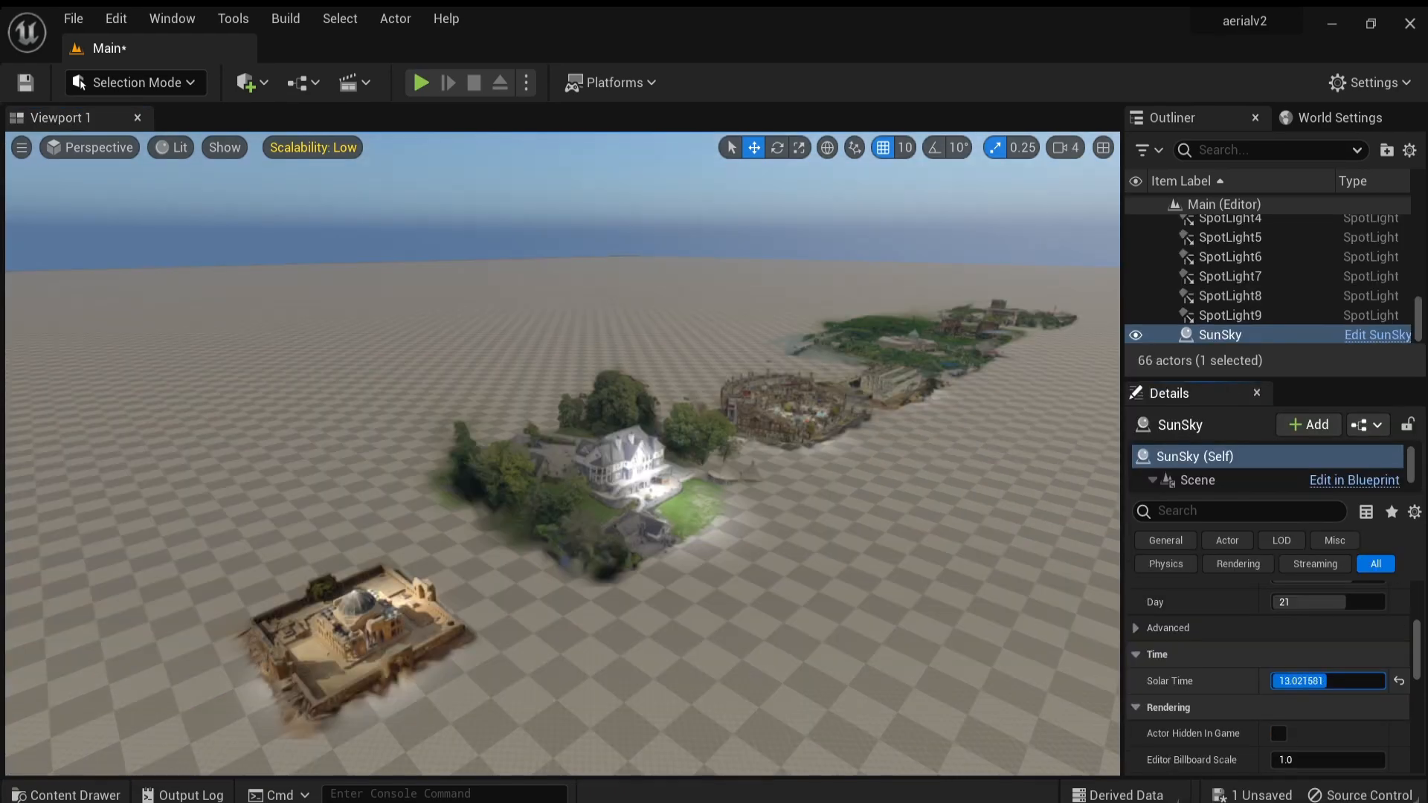
In the aerialv2 project, set the SunSky's solar time to about 7.12 to light the captures with a low sun
{"action": "left_click_drag", "start_coordinate": [1316, 681], "coordinate": [1291, 681]}
{"action": "right_click_drag", "start_coordinate": [922, 476], "coordinate": [803, 488]}
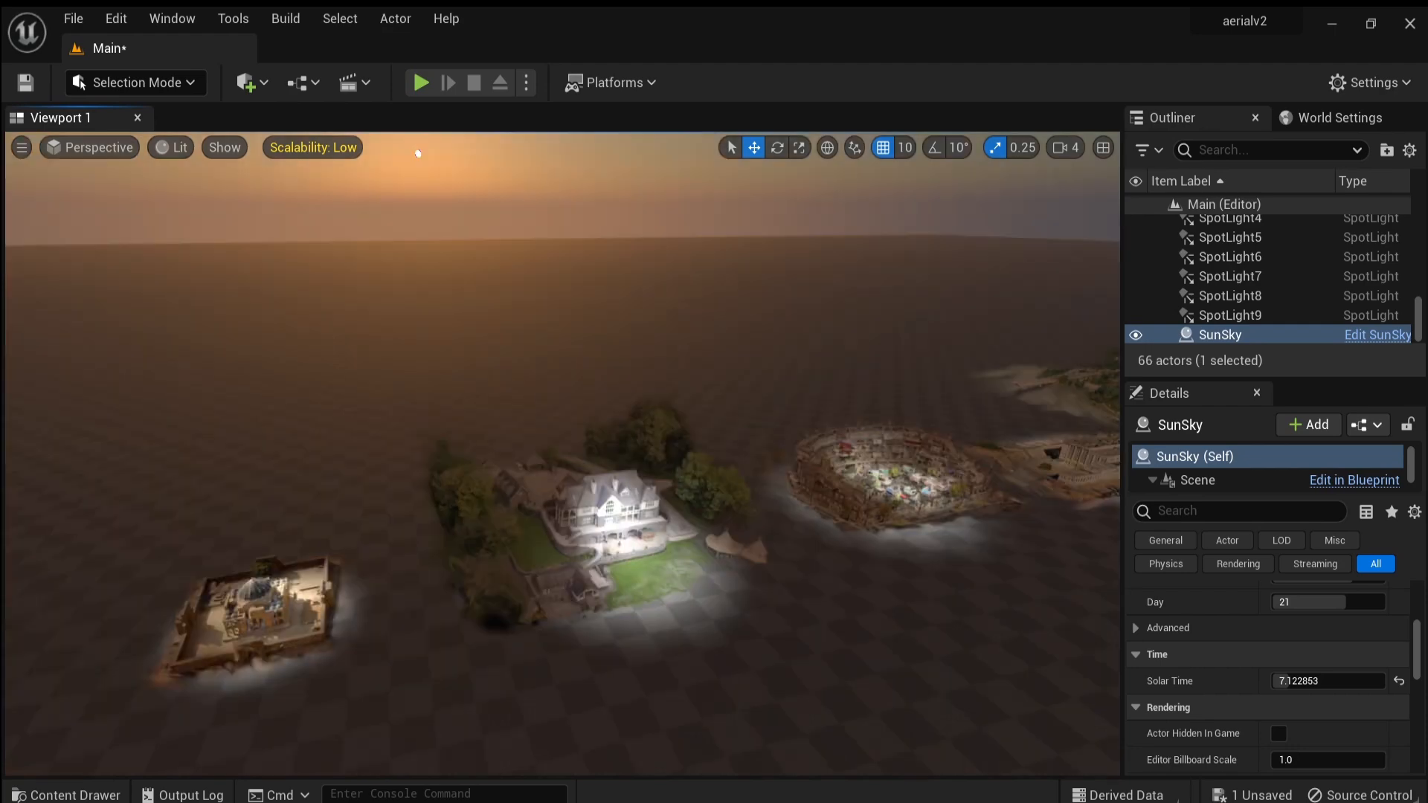
{"action": "right_click_drag", "start_coordinate": [562, 454], "coordinate": [521, 448]}
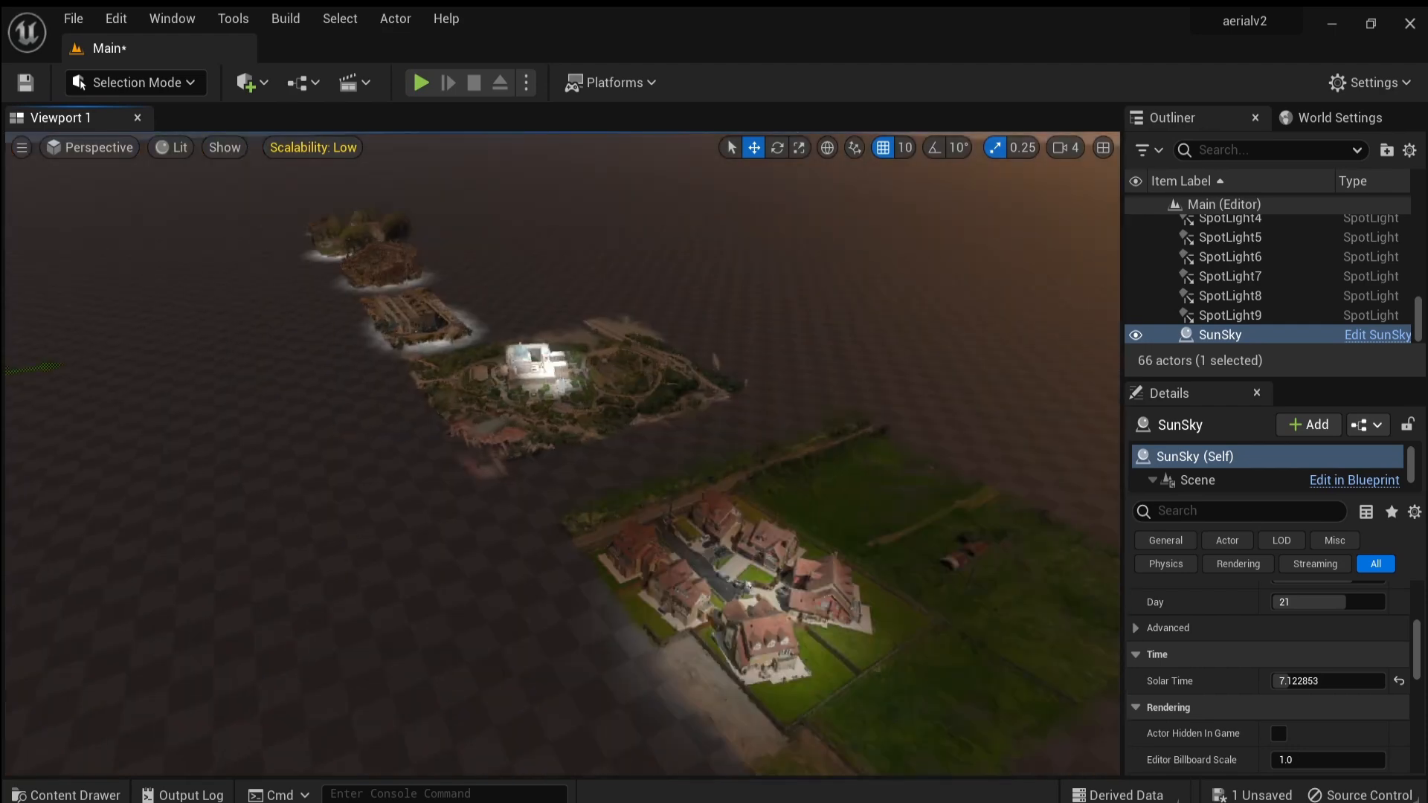
{"action": "right_click_drag", "start_coordinate": [814, 629], "coordinate": [862, 644]}
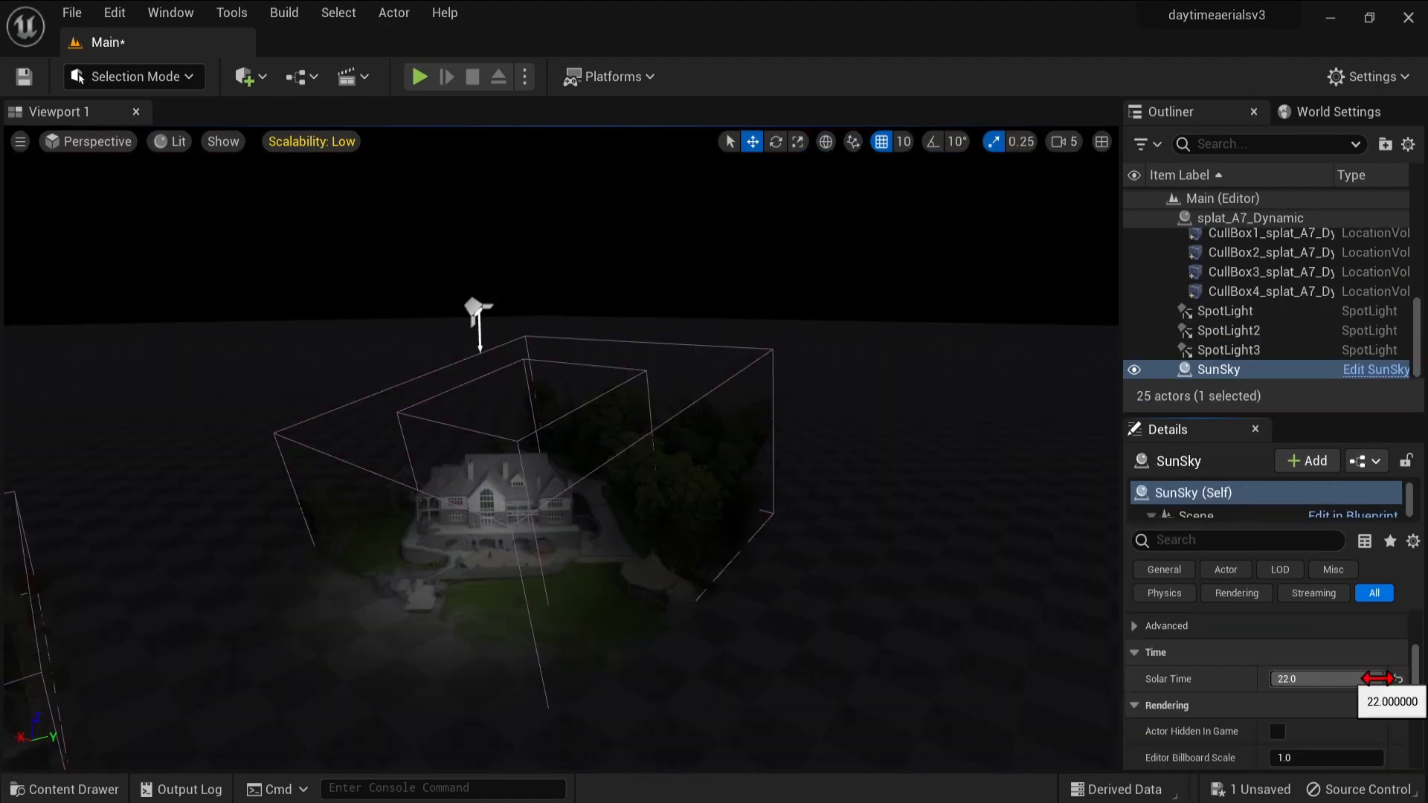
In the daytimeaerialsv3 project, set the SunSky's solar time to about 6.73, deselect it, and inspect the mansion capture in low sun
{"action": "left_click_drag", "start_coordinate": [1369, 679], "coordinate": [1287, 679]}
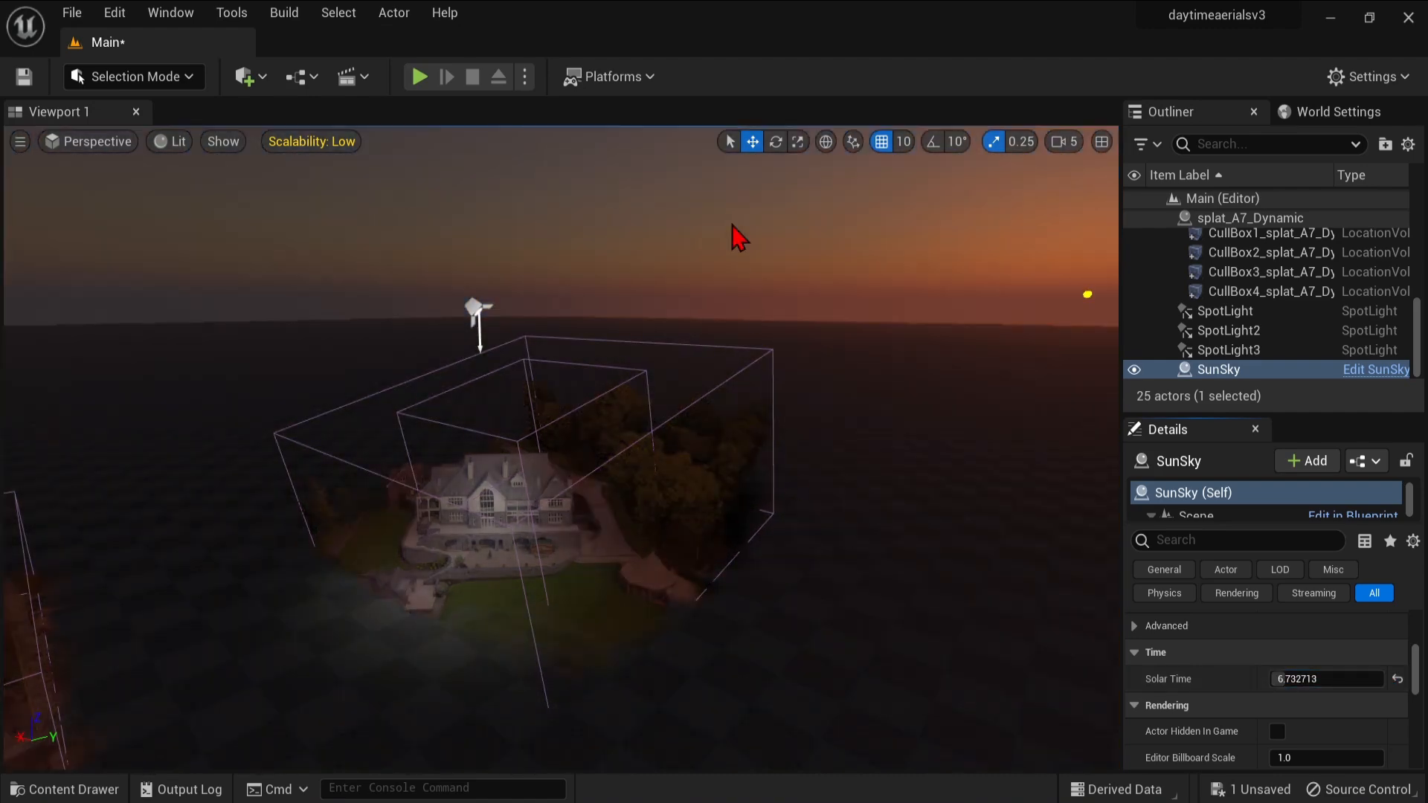
{"action": "left_click", "coordinate": [714, 287]}
{"action": "right_click_drag", "start_coordinate": [688, 264], "coordinate": [622, 312]}
{"action": "key", "text": "e"}
{"action": "key", "text": "q"}
{"action": "key", "text": "w"}
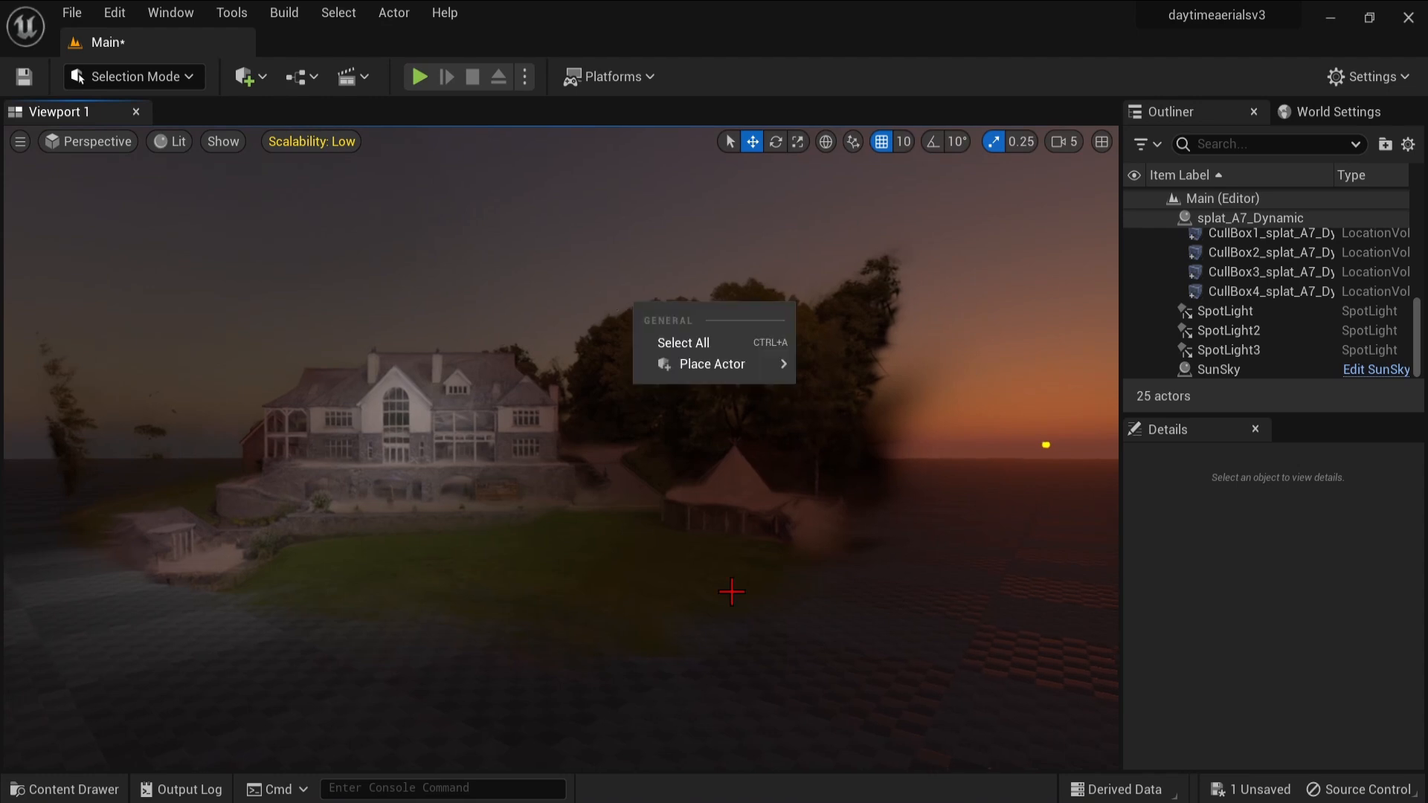
{"action": "left_click", "coordinate": [713, 586]}
{"action": "left_click", "coordinate": [1023, 277]}
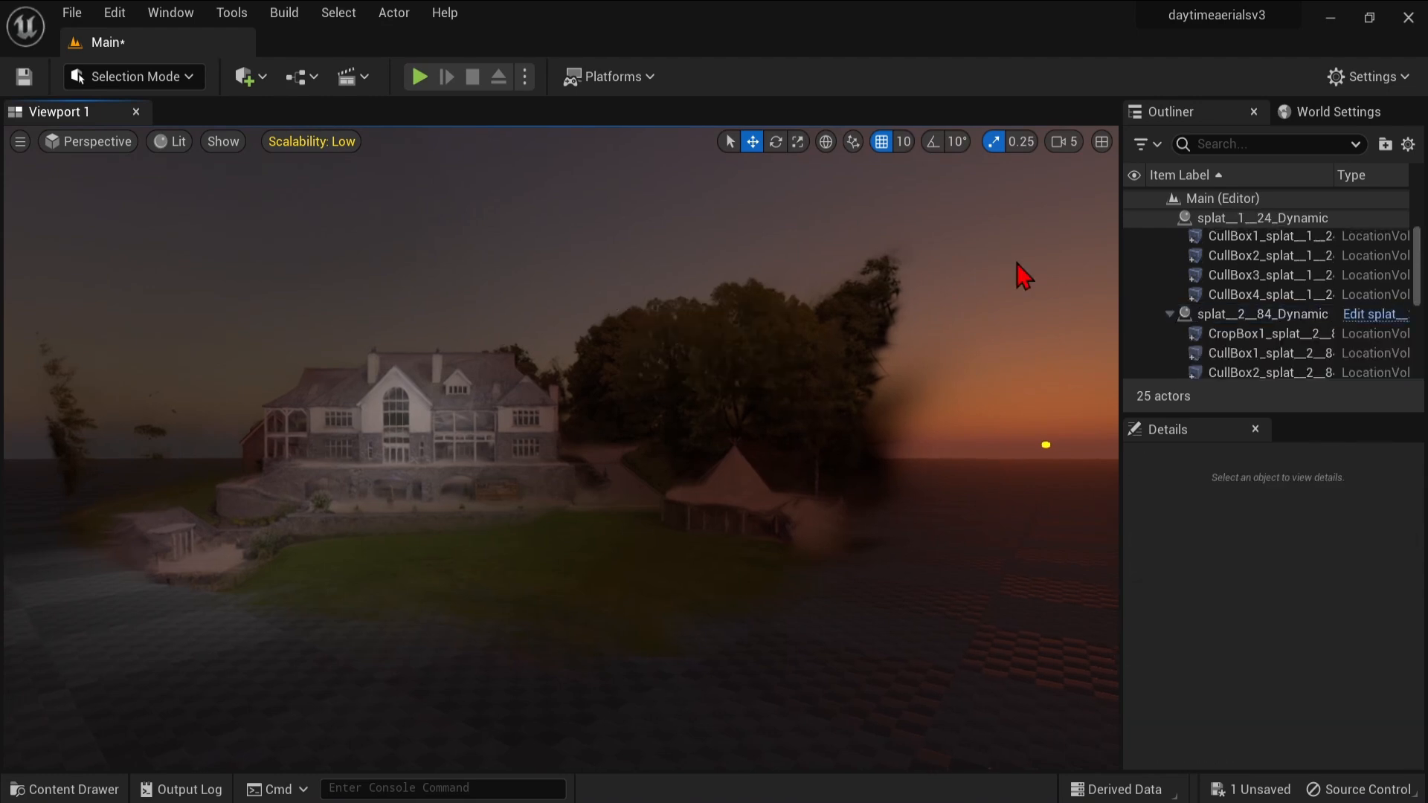